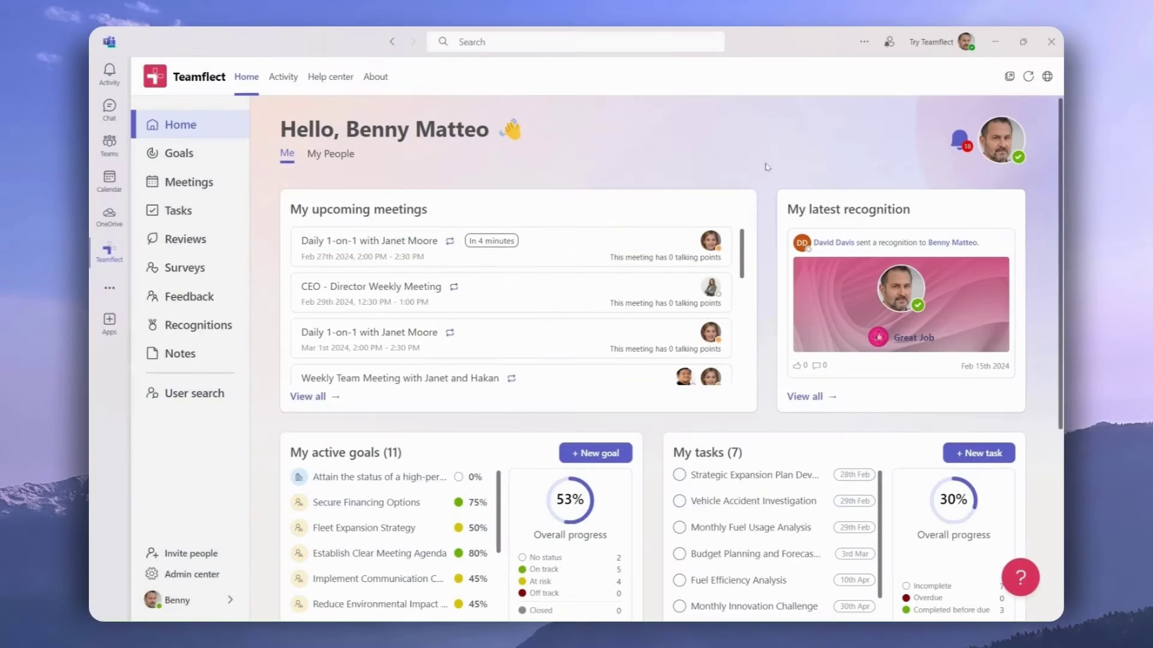
# Mark Budget Planning and Forecasting done in My tasks, then go to the Tasks page.
pyautogui.scroll(-3, 766, 167)
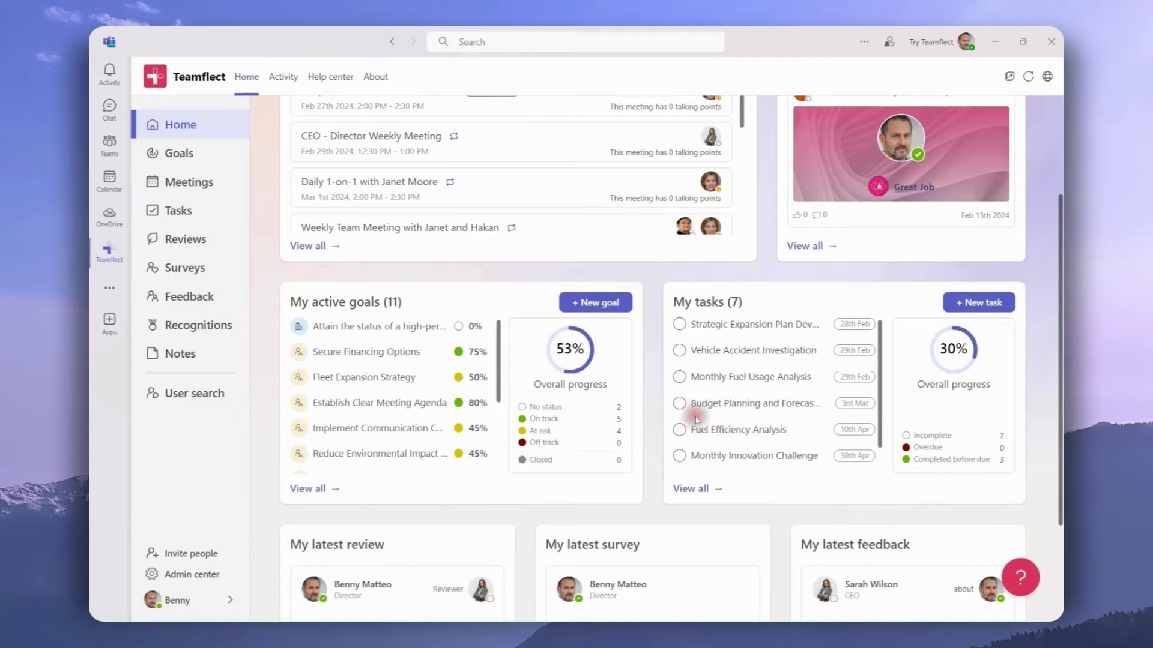
pyautogui.click(679, 403)
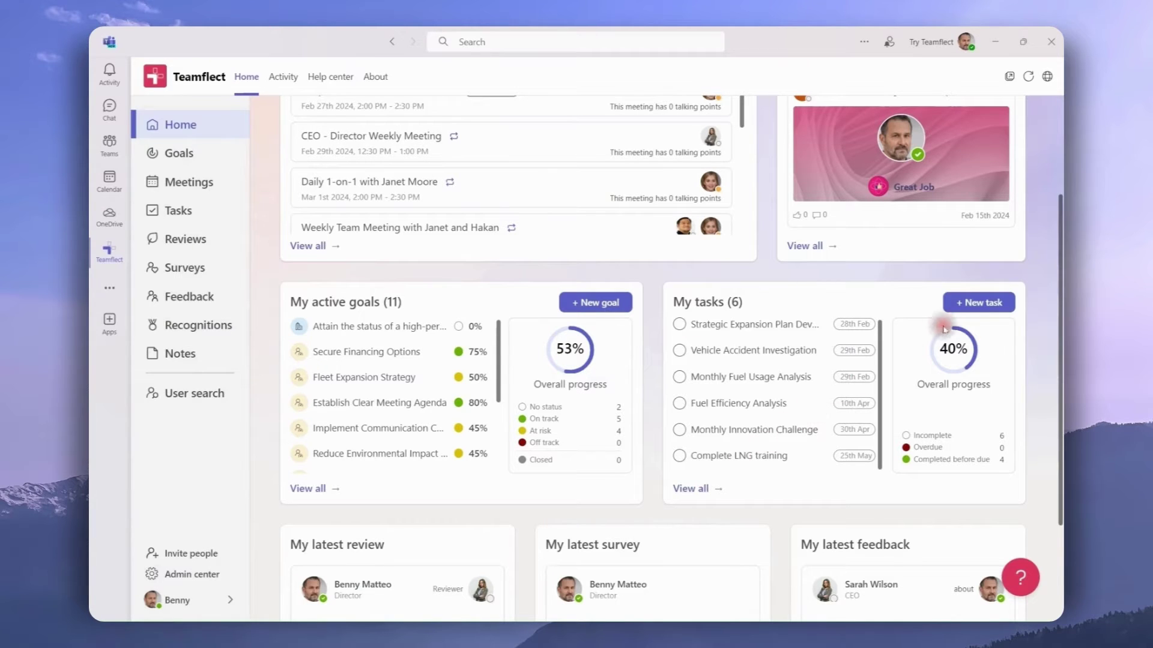
pyautogui.click(973, 309)
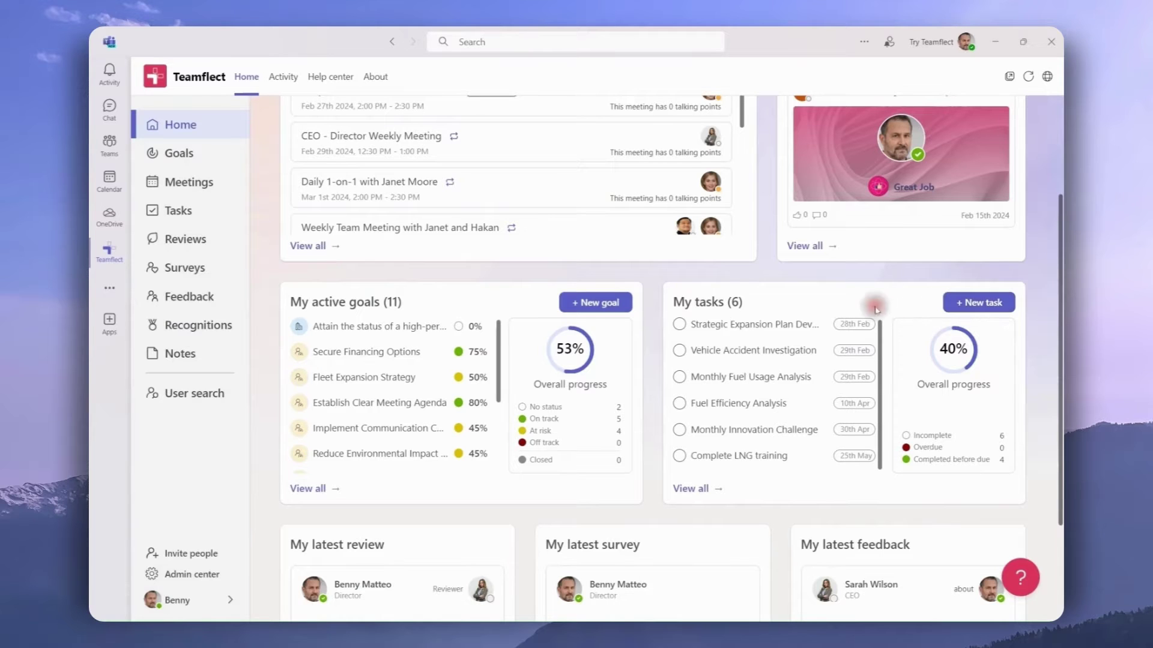
pyautogui.click(200, 211)
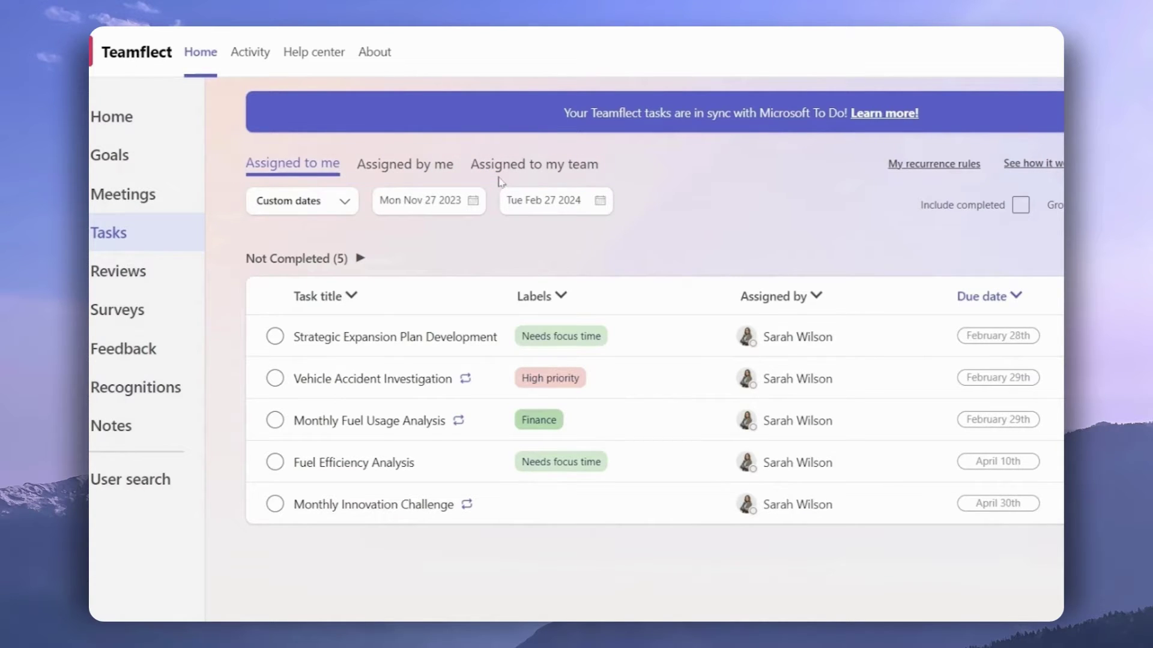
# Review the date and Group by filters and include completed tasks, showing 7 completed and 5 open.
pyautogui.click(345, 205)
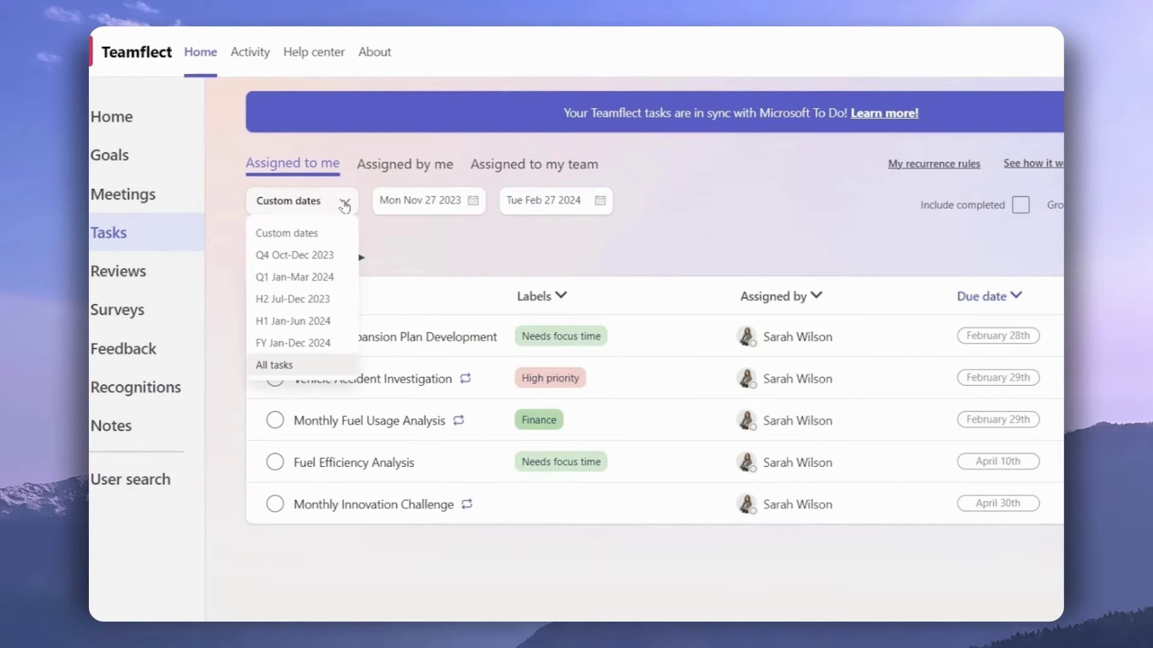
pyautogui.click(344, 205)
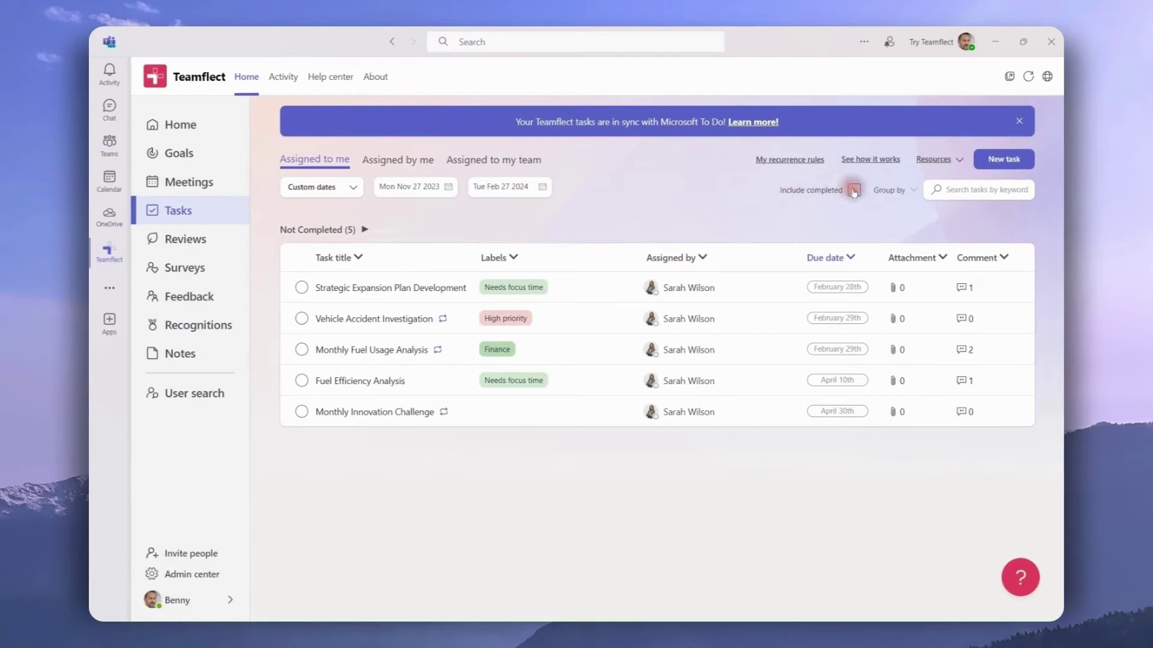
pyautogui.click(853, 190)
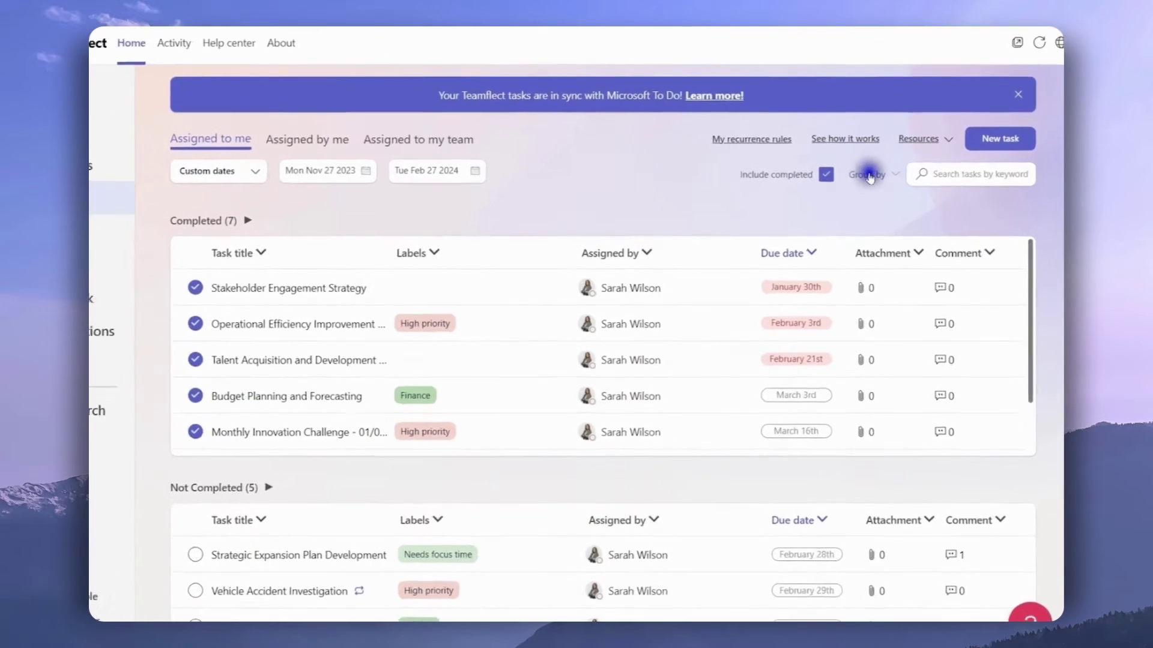
pyautogui.click(880, 191)
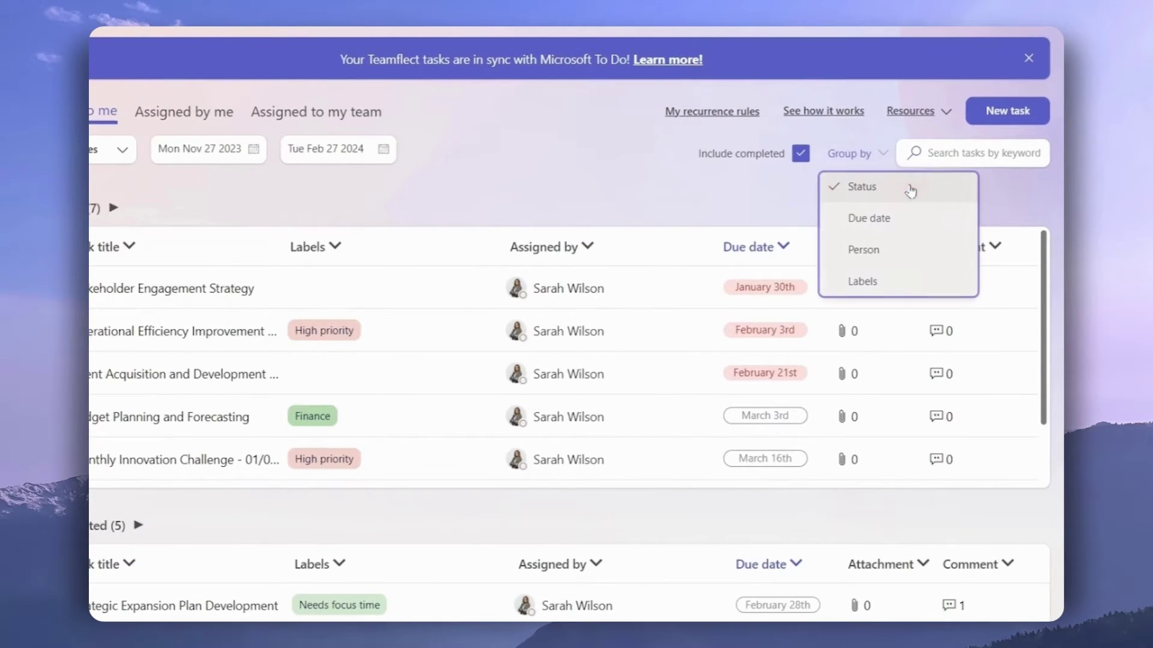
pyautogui.click(928, 215)
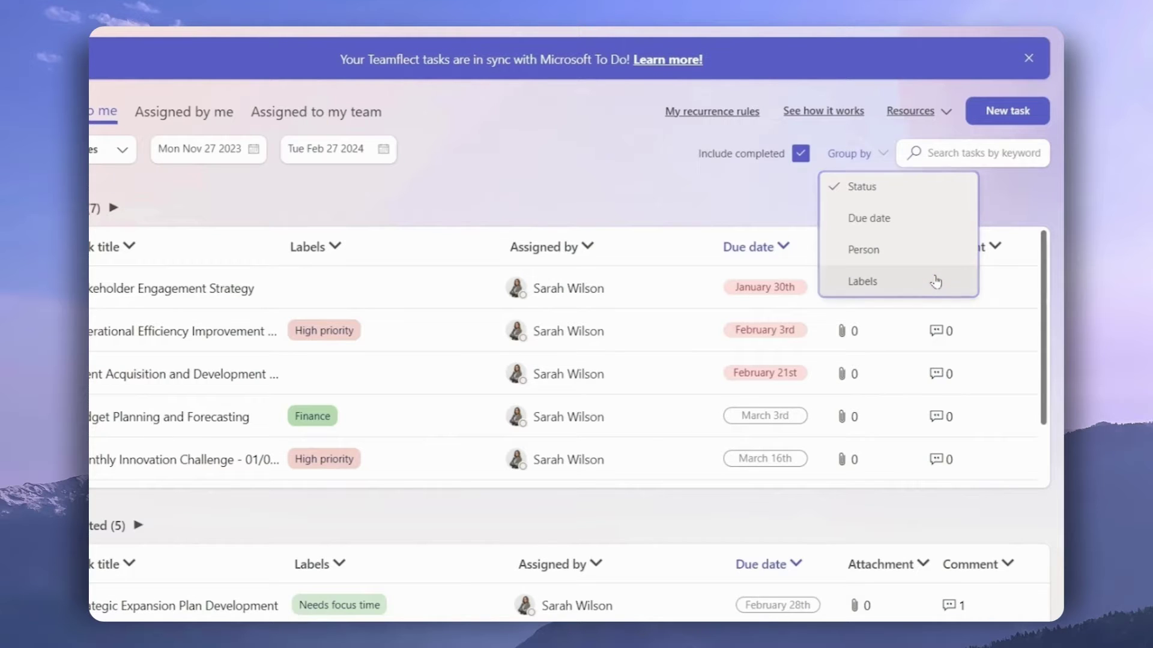
pyautogui.click(992, 200)
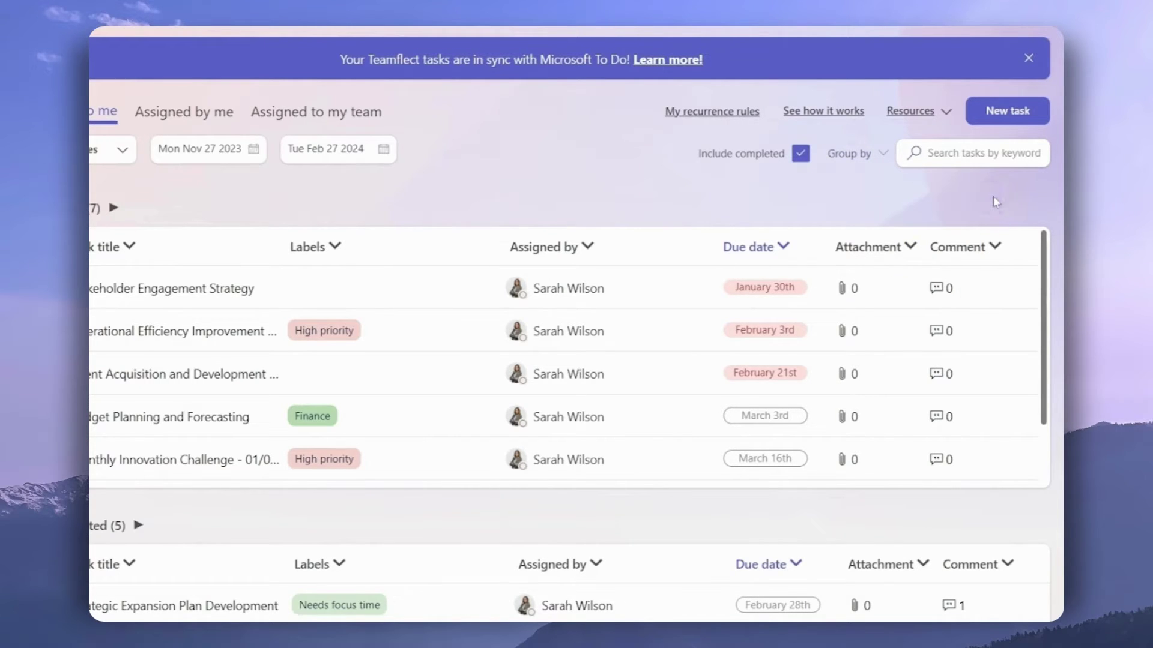
pyautogui.click(938, 153)
pyautogui.click(582, 205)
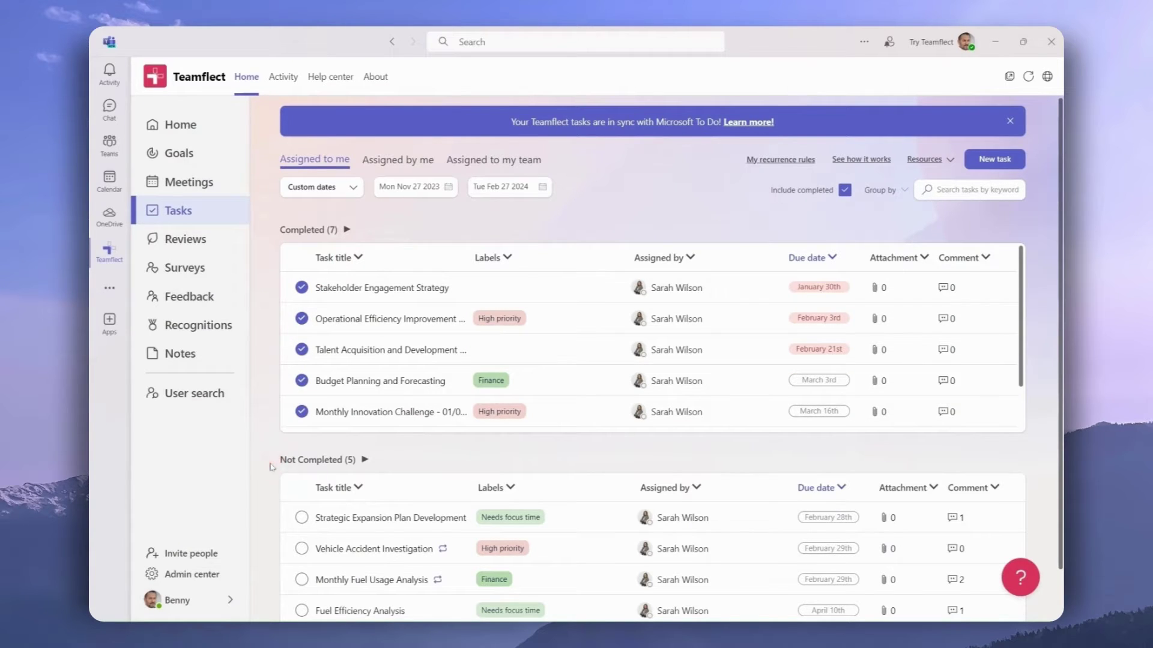
# Open Monthly Fuel Usage Analysis from the Not Completed table.
pyautogui.scroll(-2, 272, 467)
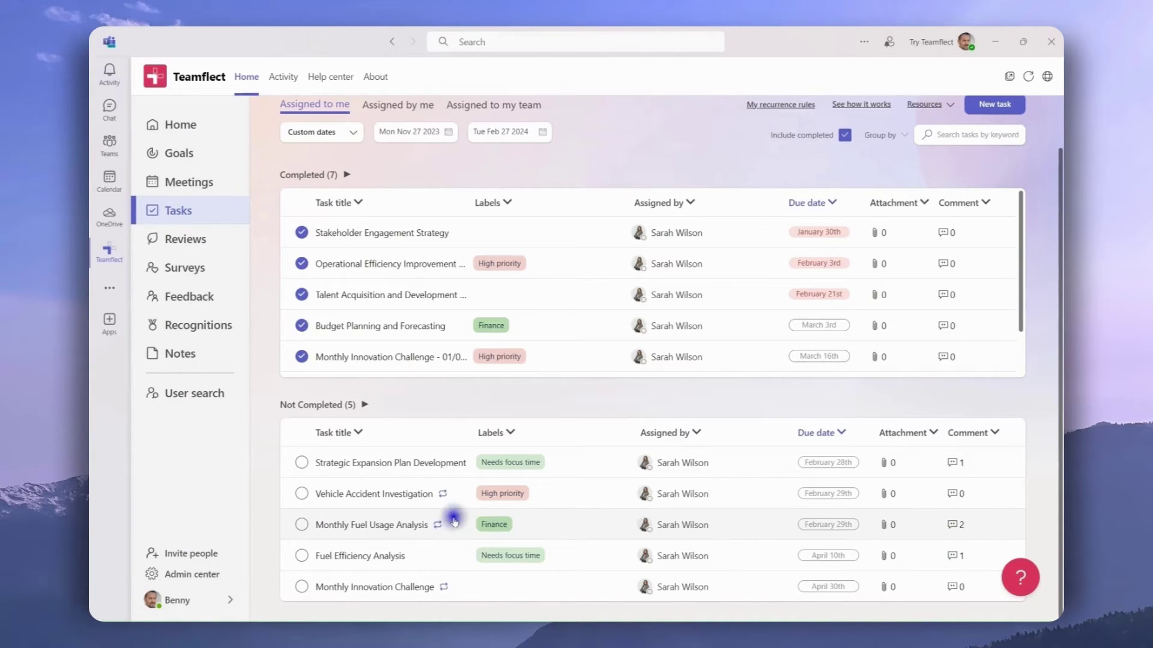
pyautogui.click(454, 523)
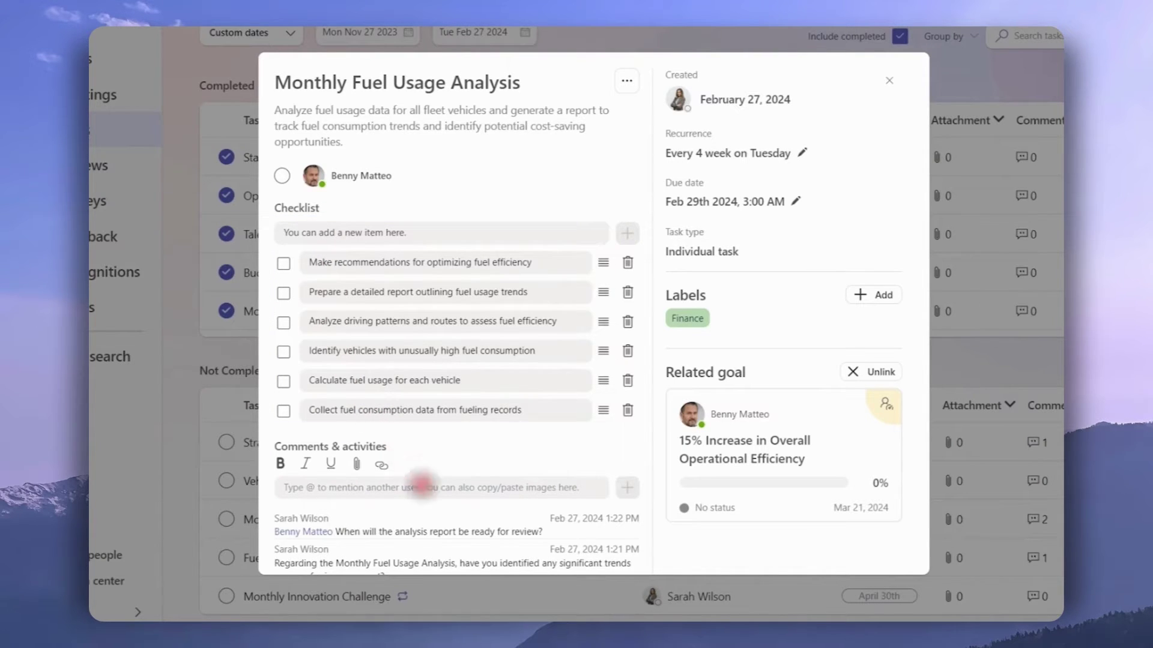
# Review the task's comments and label choices, keep the Finance label, and close the details.
pyautogui.scroll(-2, 453, 522)
pyautogui.scroll(-3, 453, 521)
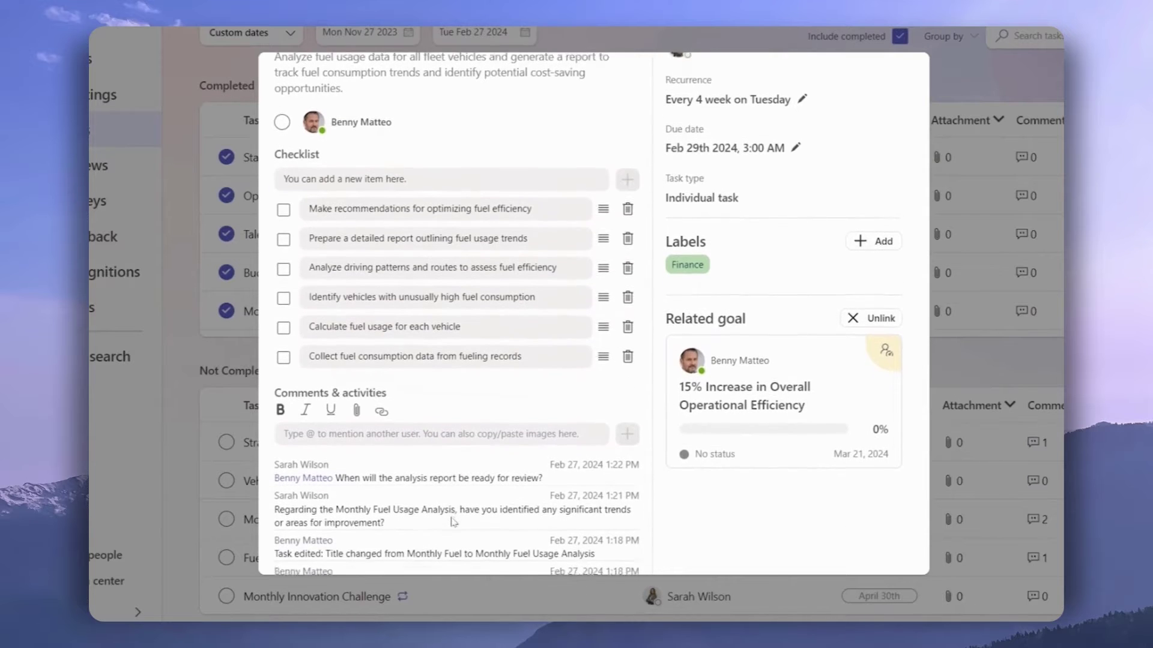
pyautogui.scroll(2, 453, 522)
pyautogui.scroll(4, 453, 522)
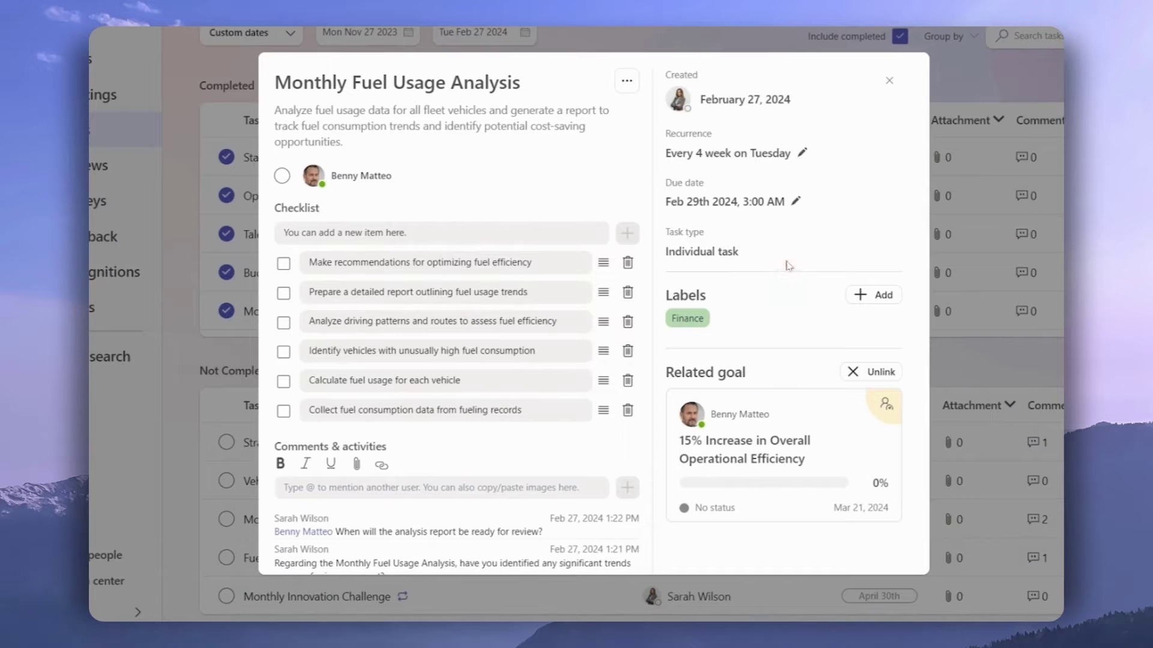
pyautogui.click(875, 297)
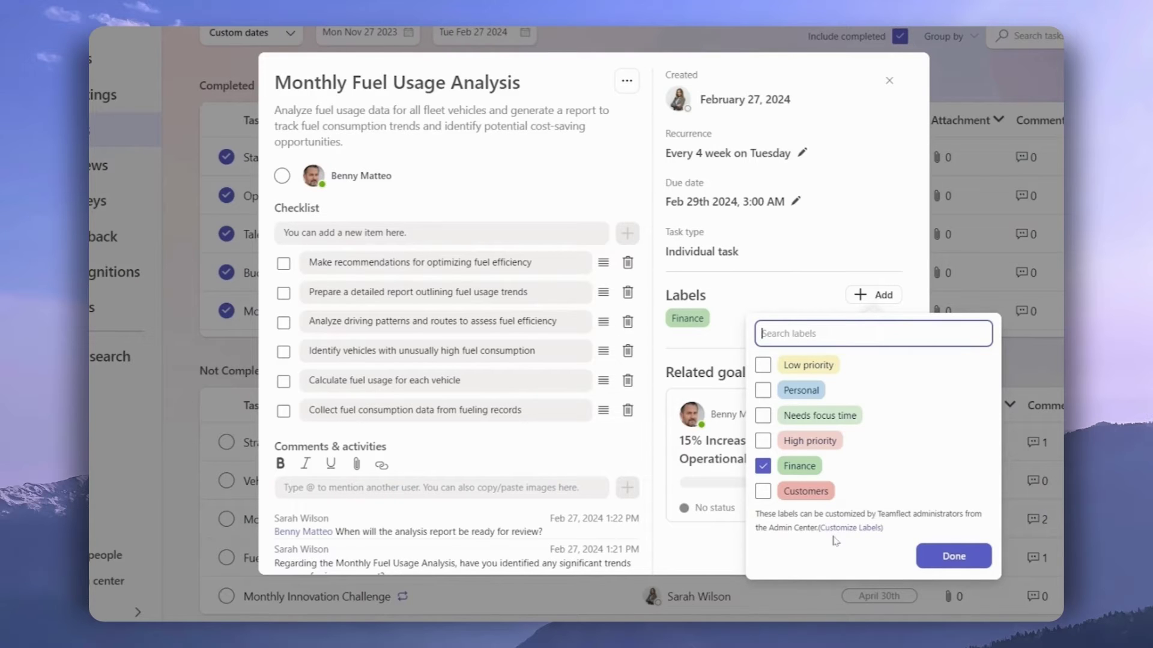
pyautogui.click(922, 556)
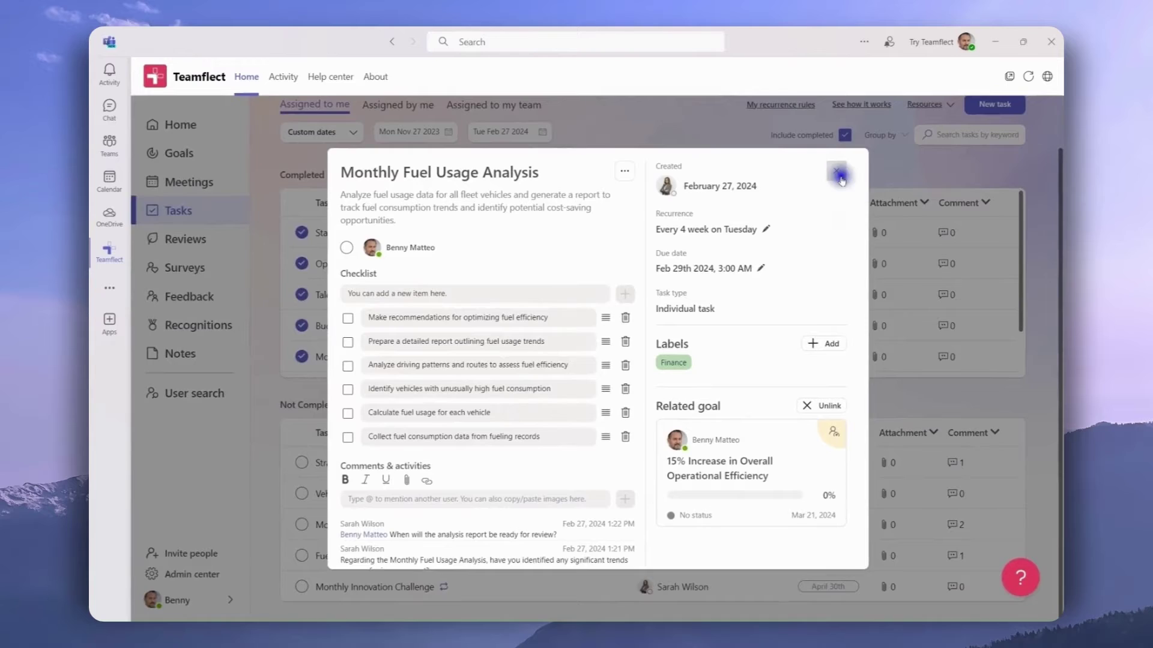
pyautogui.click(848, 153)
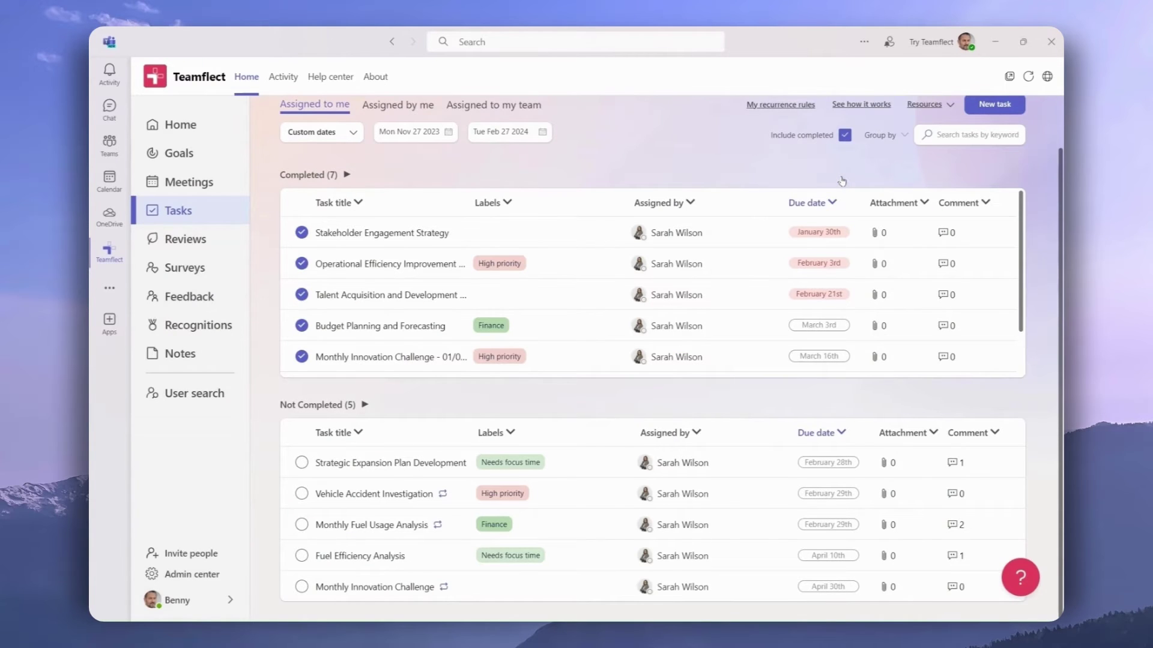
pyautogui.scroll(1, 842, 182)
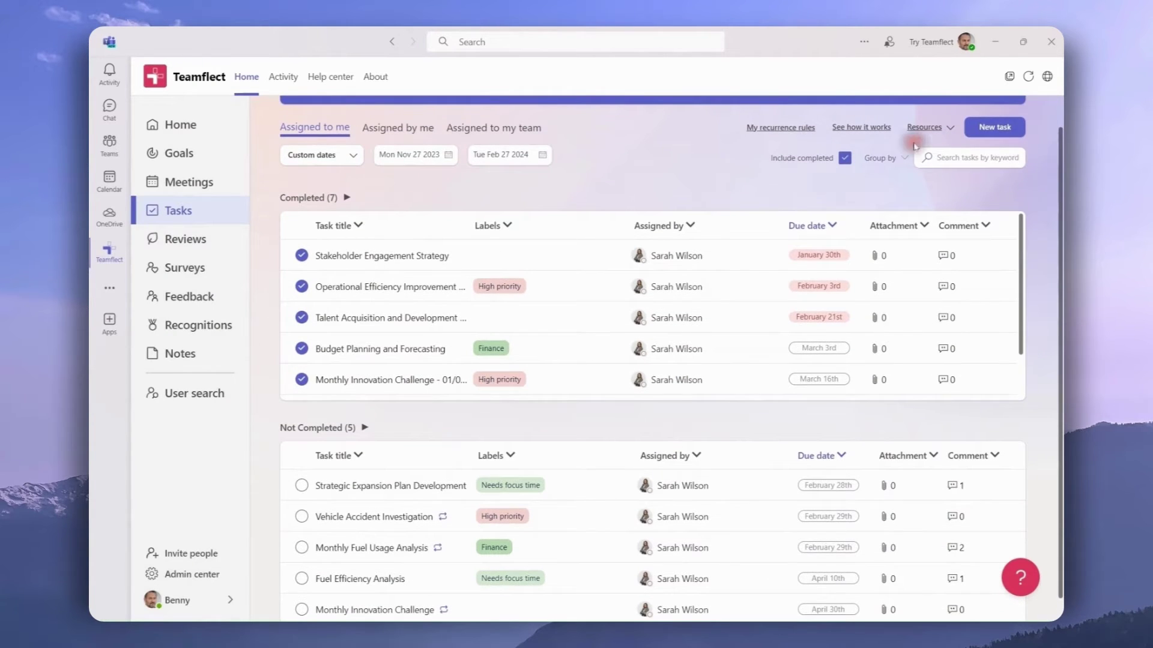
pyautogui.click(978, 128)
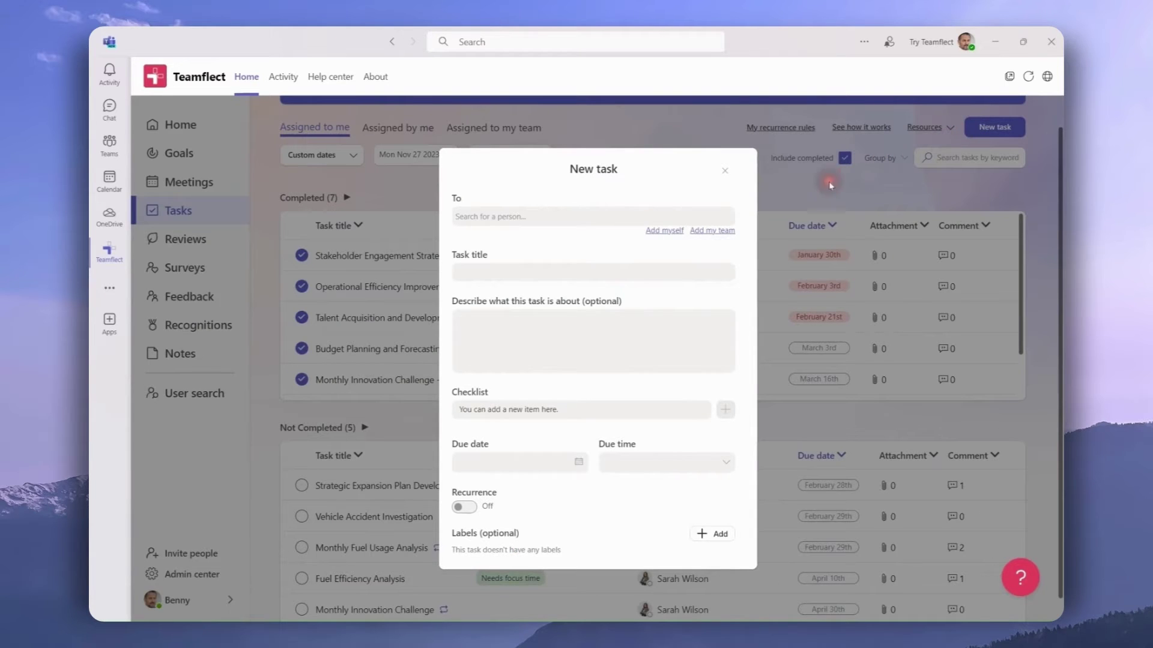
pyautogui.click(701, 232)
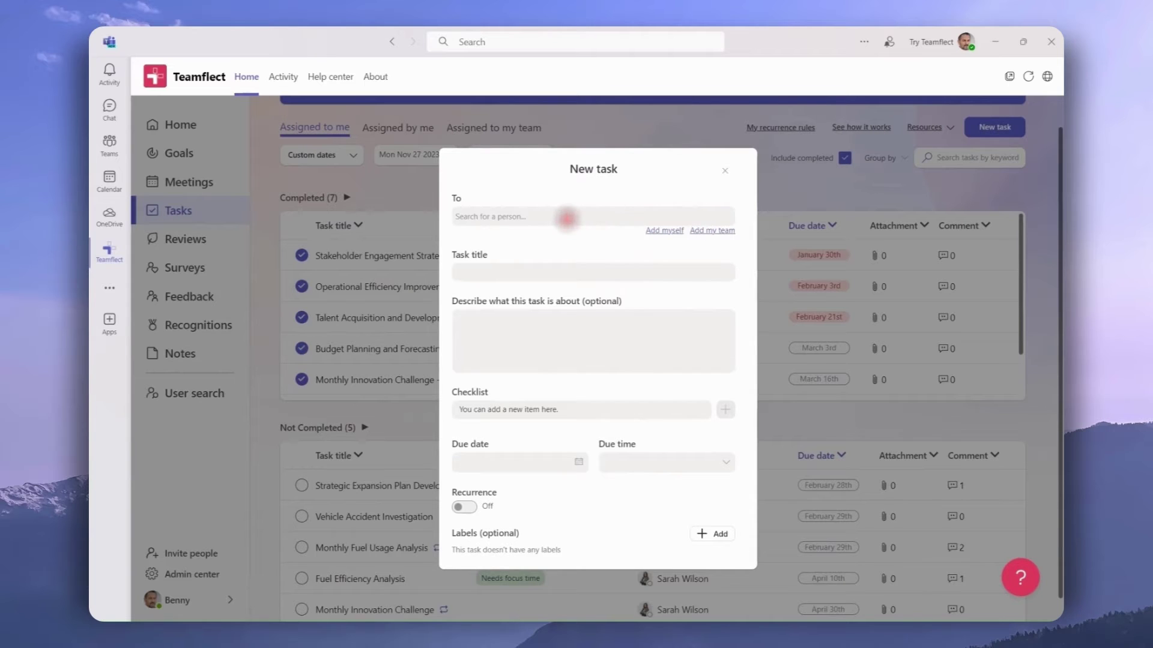
pyautogui.click(567, 217)
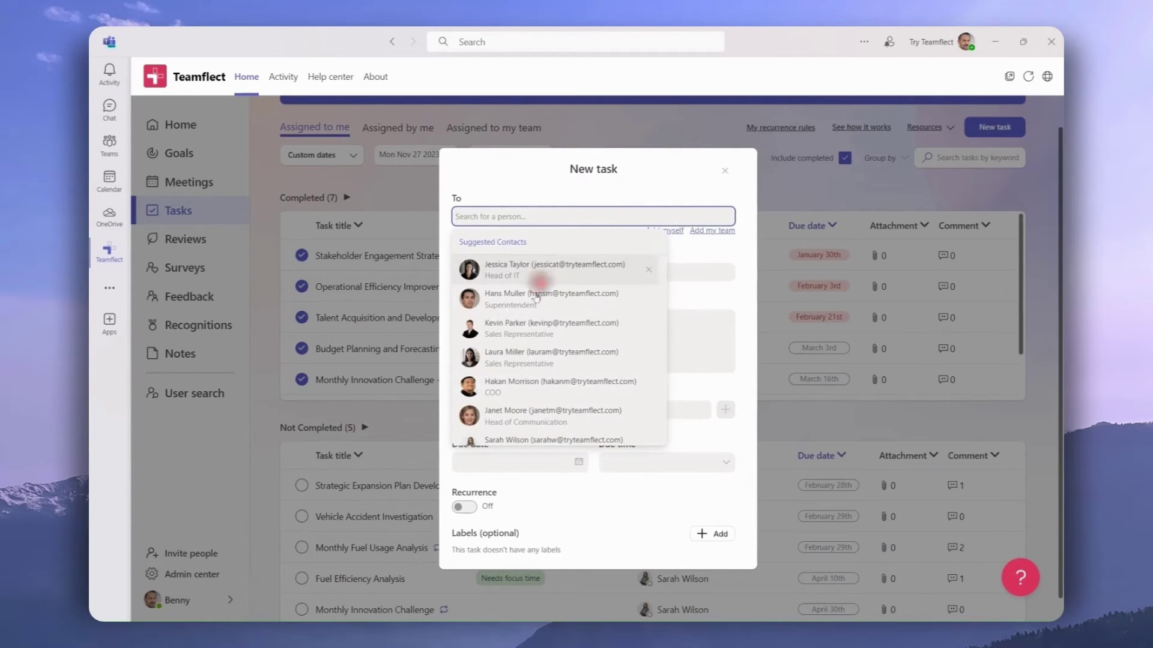
pyautogui.click(503, 384)
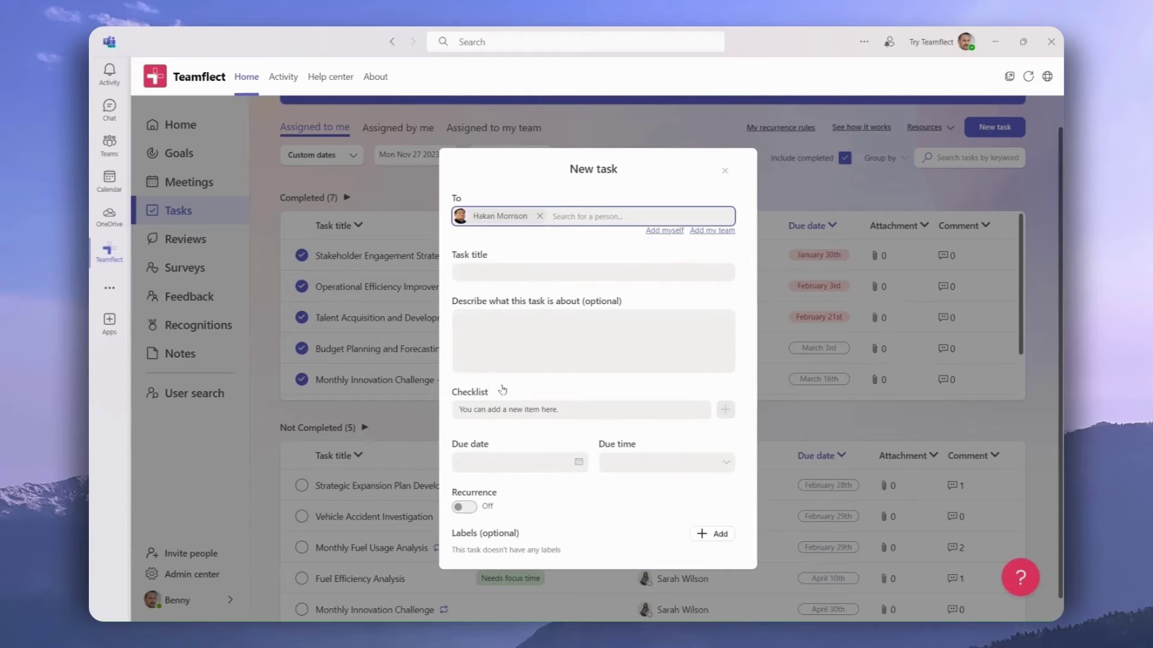
pyautogui.click(567, 218)
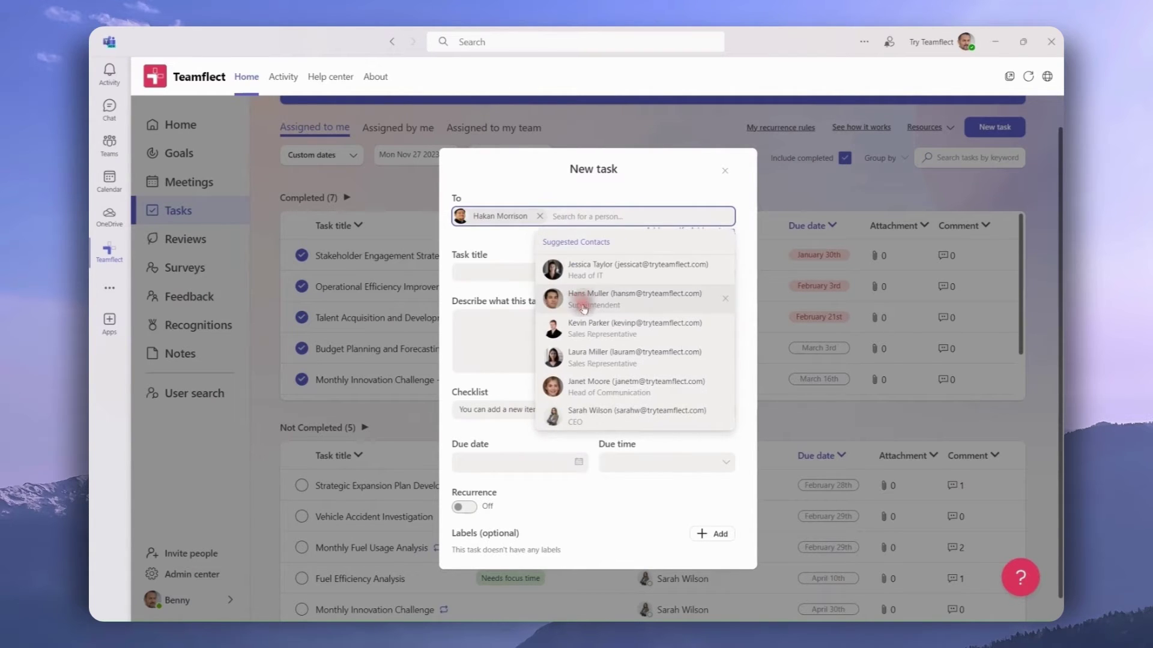
pyautogui.click(587, 384)
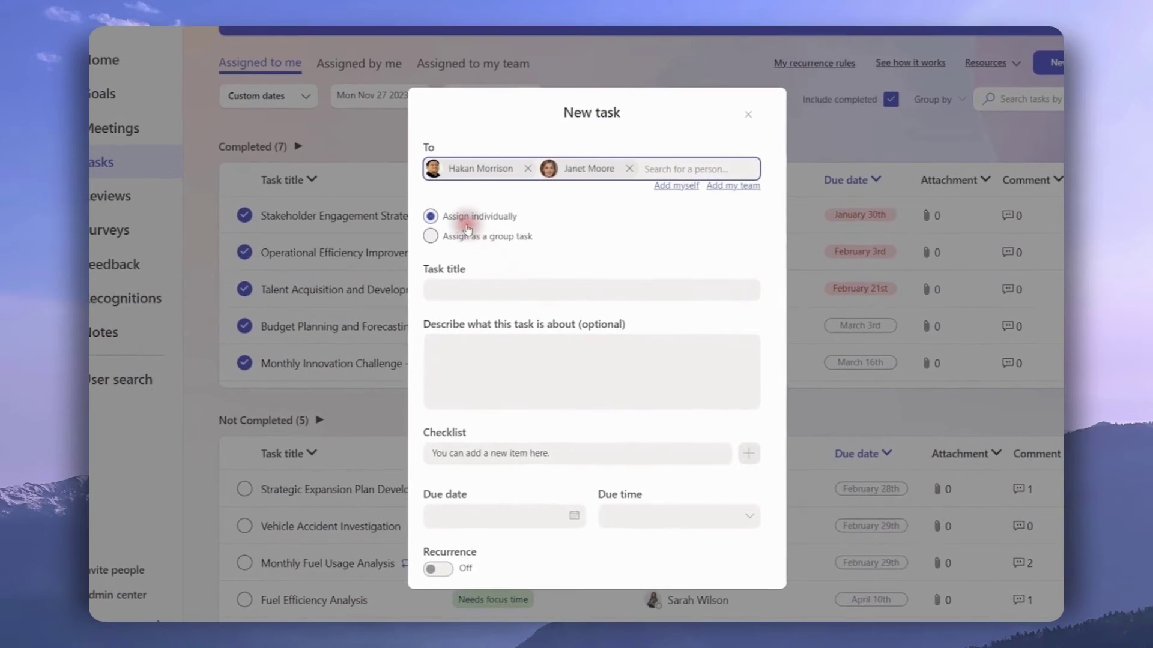
pyautogui.click(484, 246)
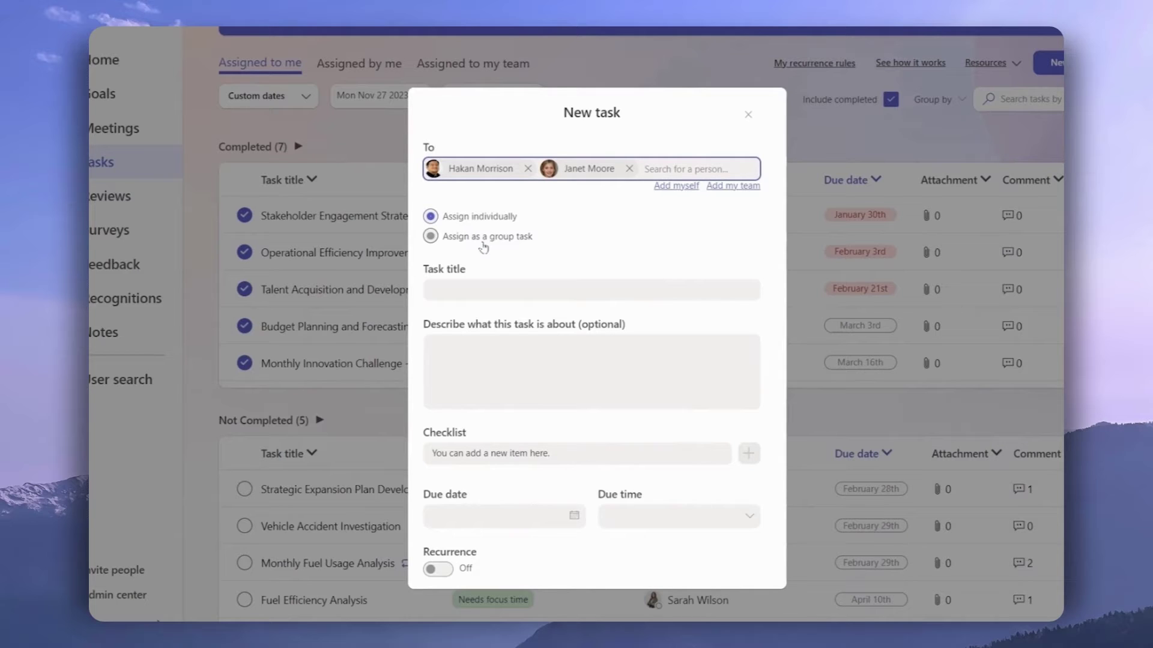
pyautogui.click(531, 290)
# Turn on weekly recurrence for the new task.
pyautogui.scroll(-4, 591, 336)
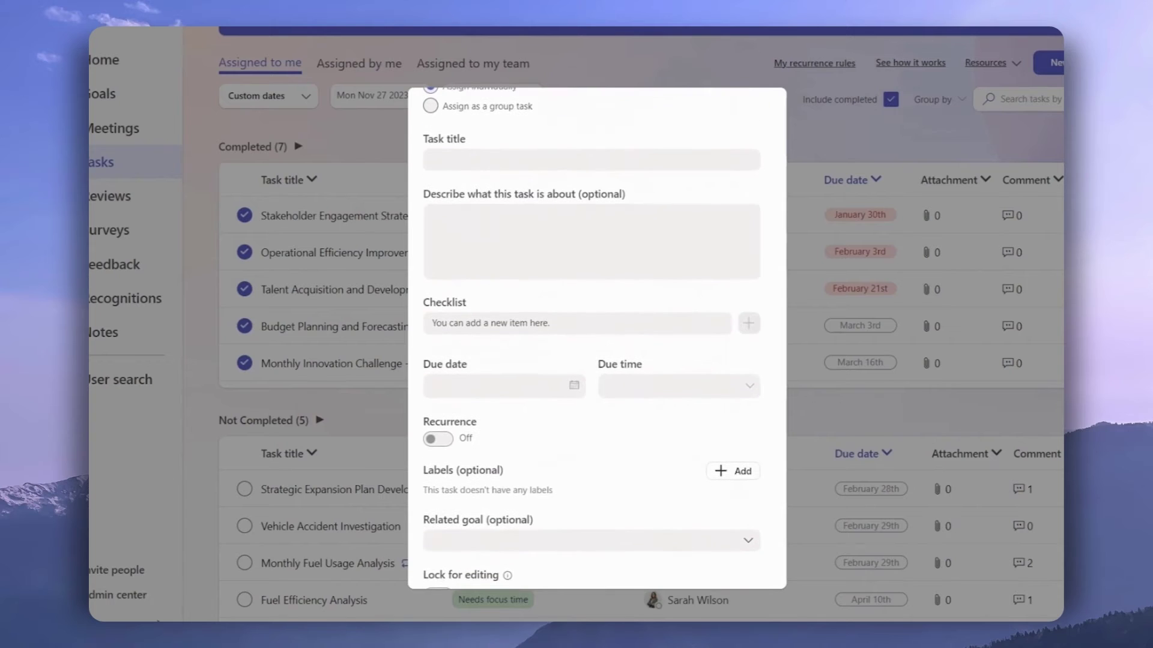
pyautogui.click(565, 318)
pyautogui.click(540, 384)
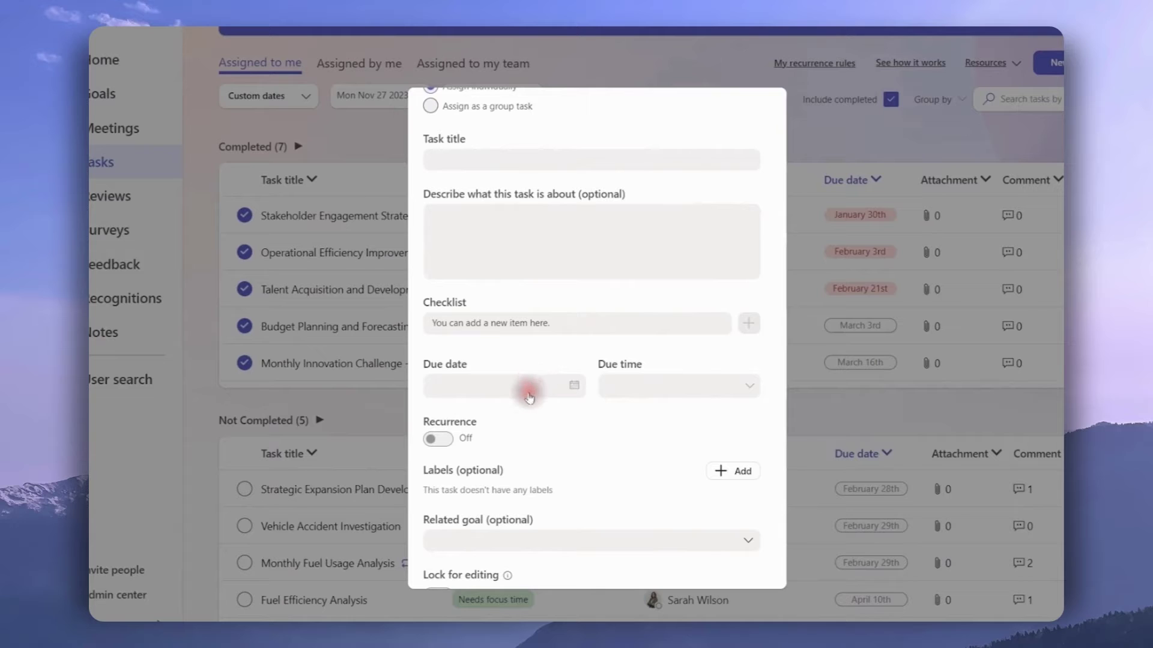
pyautogui.click(487, 437)
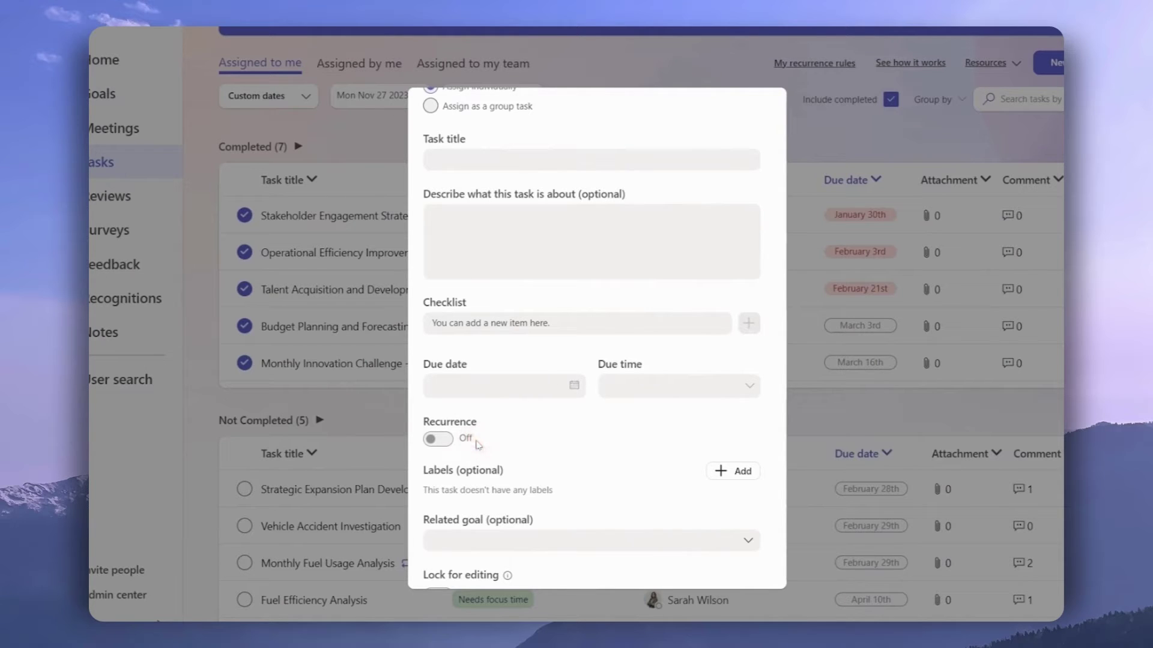
pyautogui.click(438, 439)
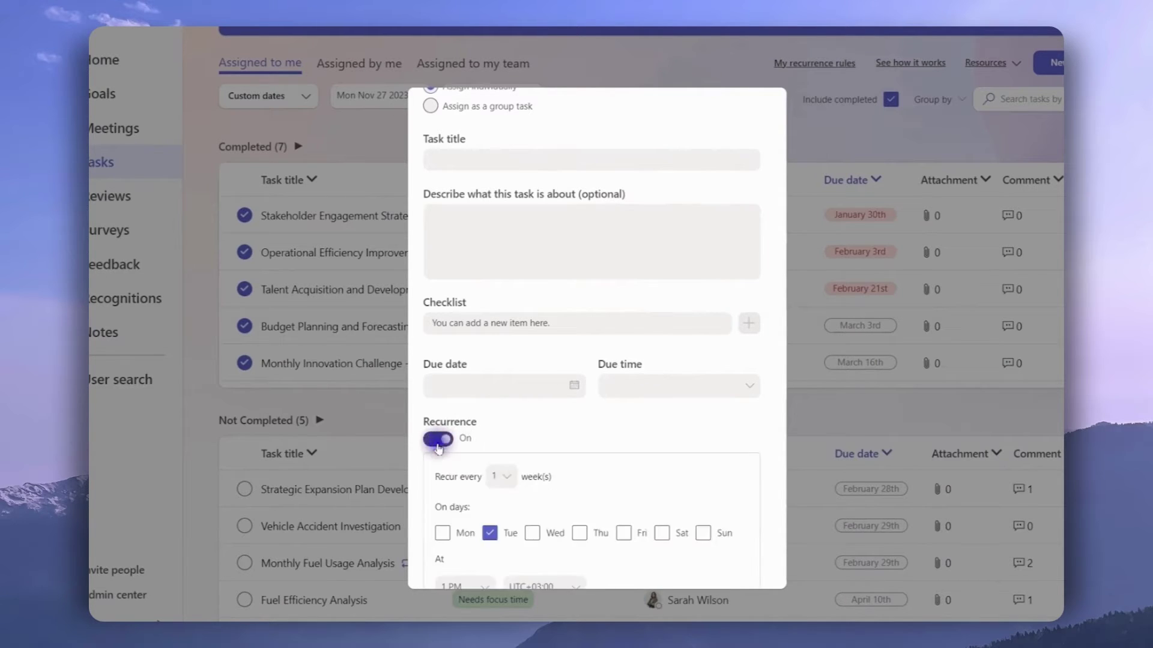
# Switch recurrence back off and go to the Teamflect Admin Center home page.
pyautogui.scroll(-1, 438, 447)
pyautogui.scroll(-2, 438, 447)
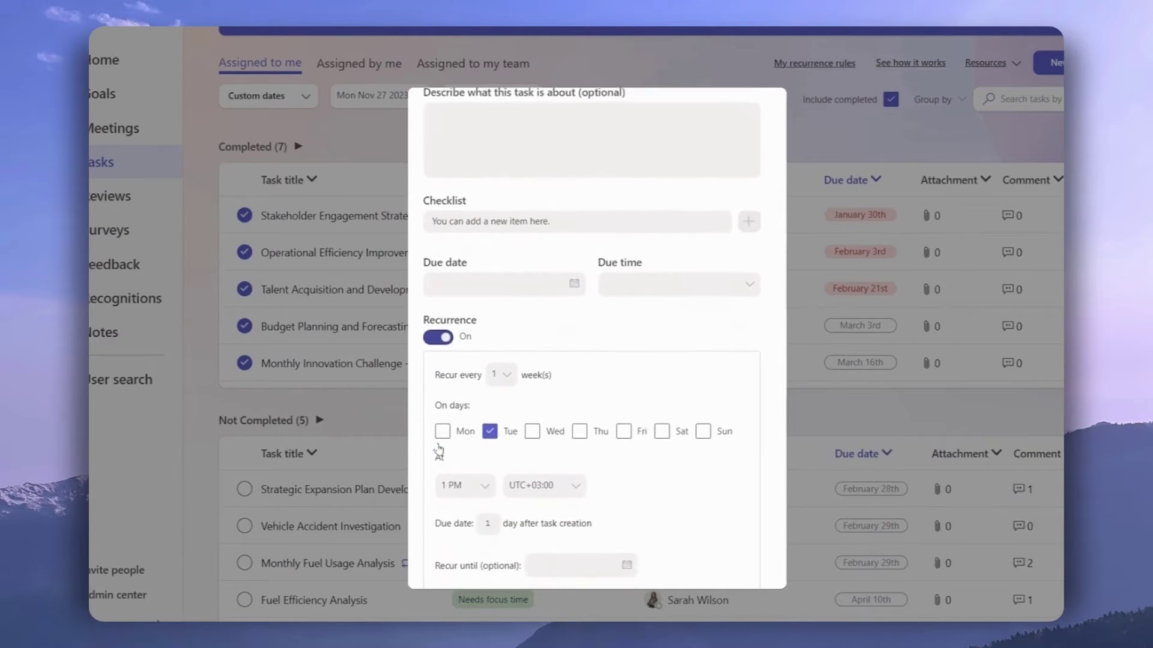
pyautogui.scroll(-1, 438, 447)
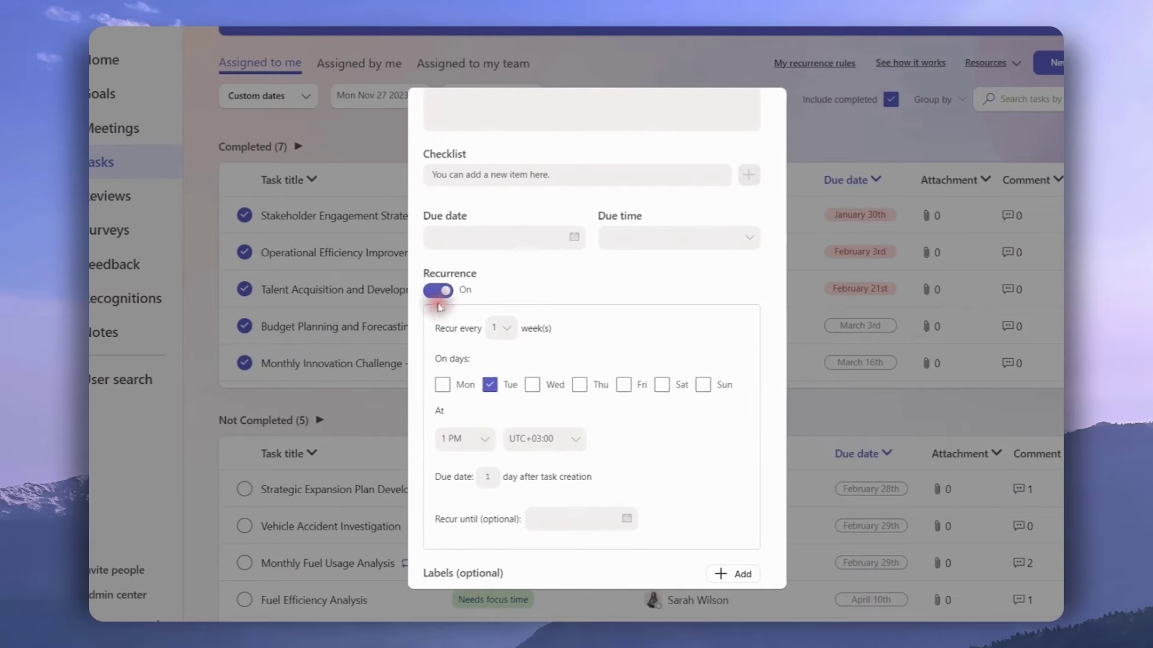
pyautogui.click(438, 290)
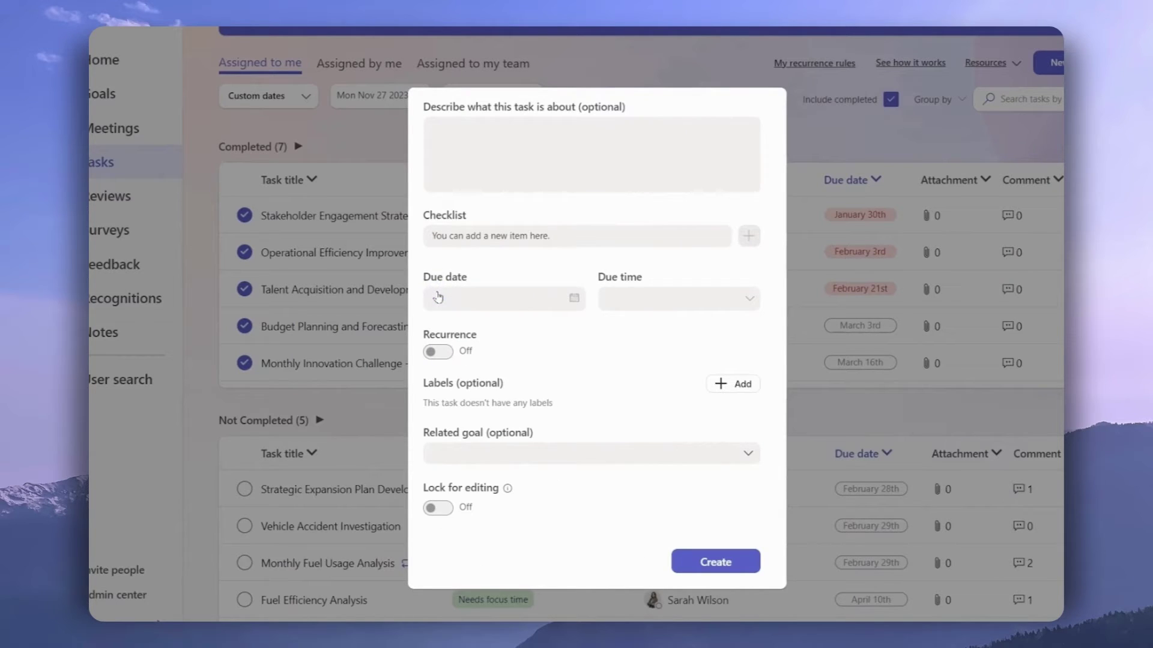
pyautogui.click(508, 362)
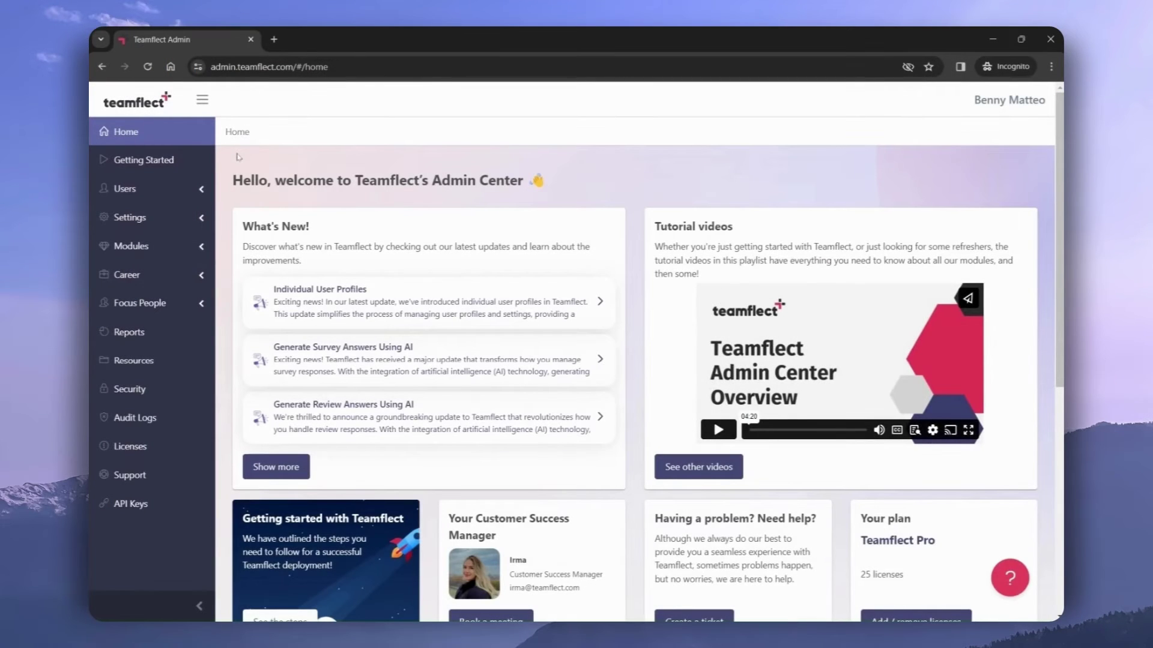
# Under Modules > Tasks, open View/Create Task Groups to list the Sales and HR groups.
pyautogui.click(152, 246)
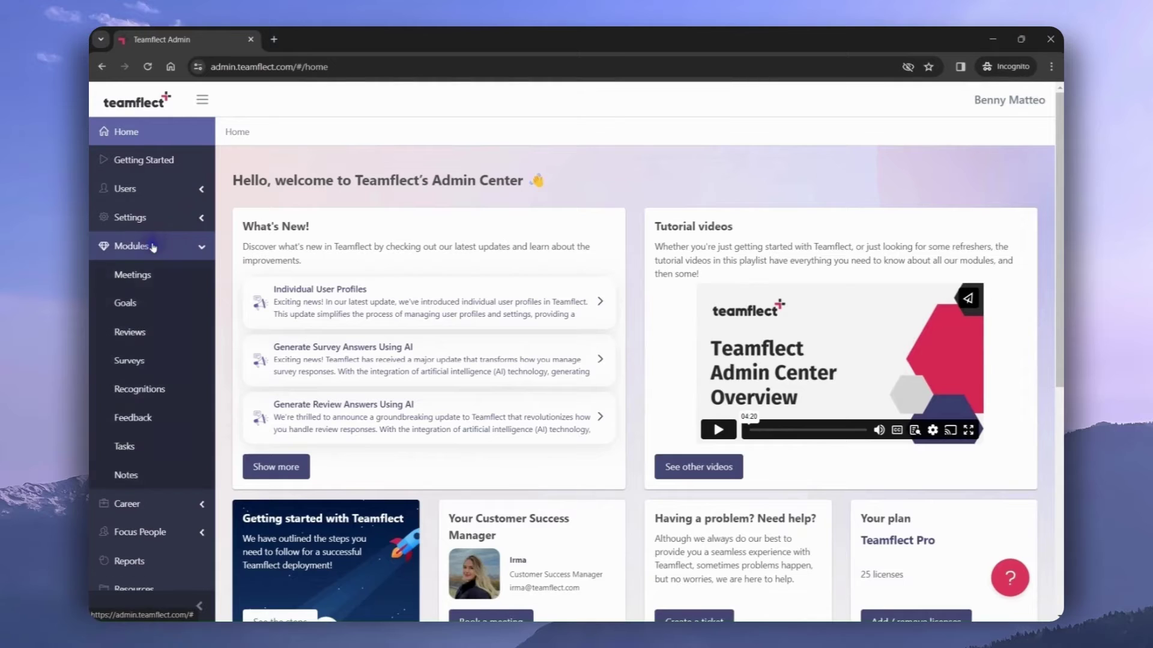
pyautogui.click(143, 441)
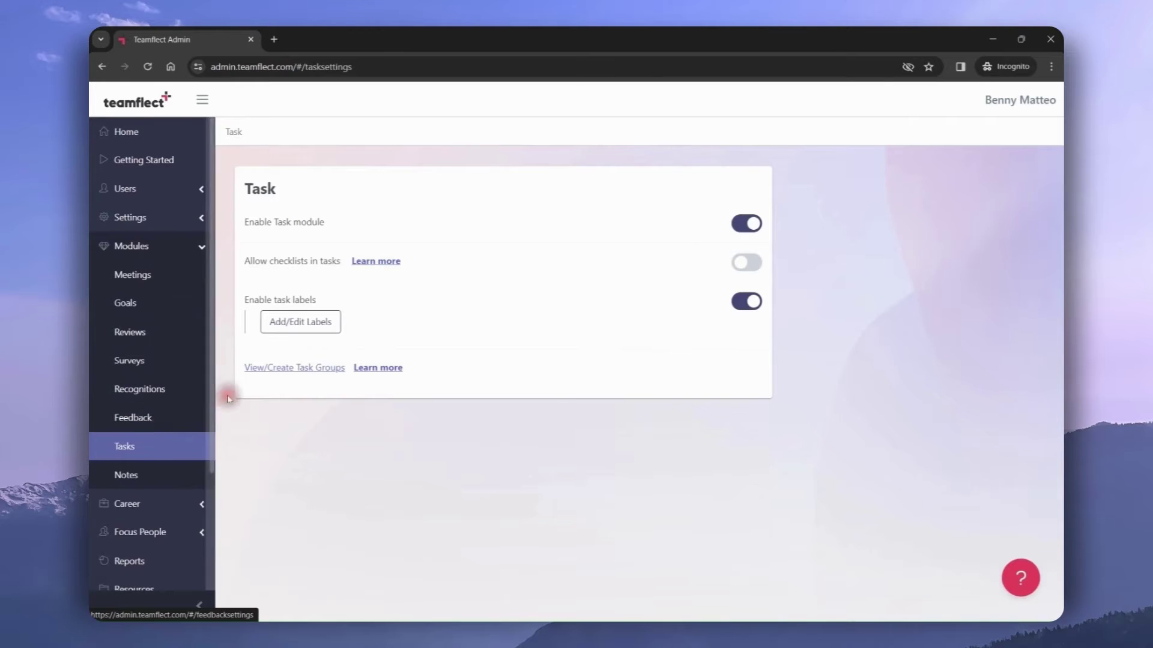
pyautogui.click(278, 376)
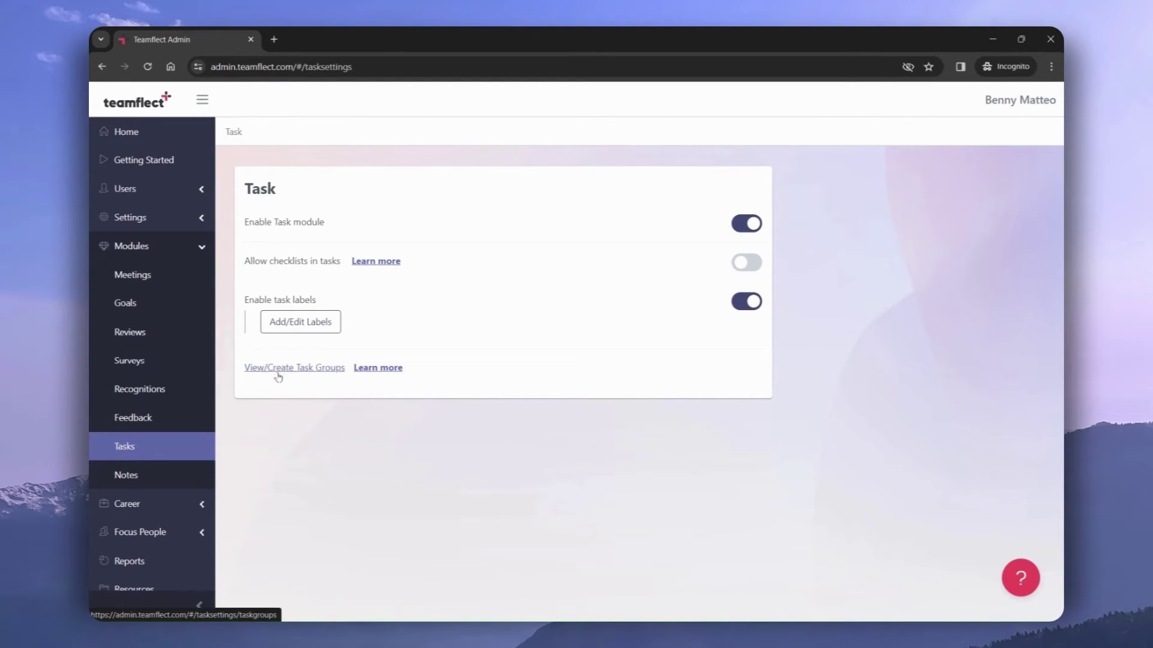
pyautogui.click(310, 375)
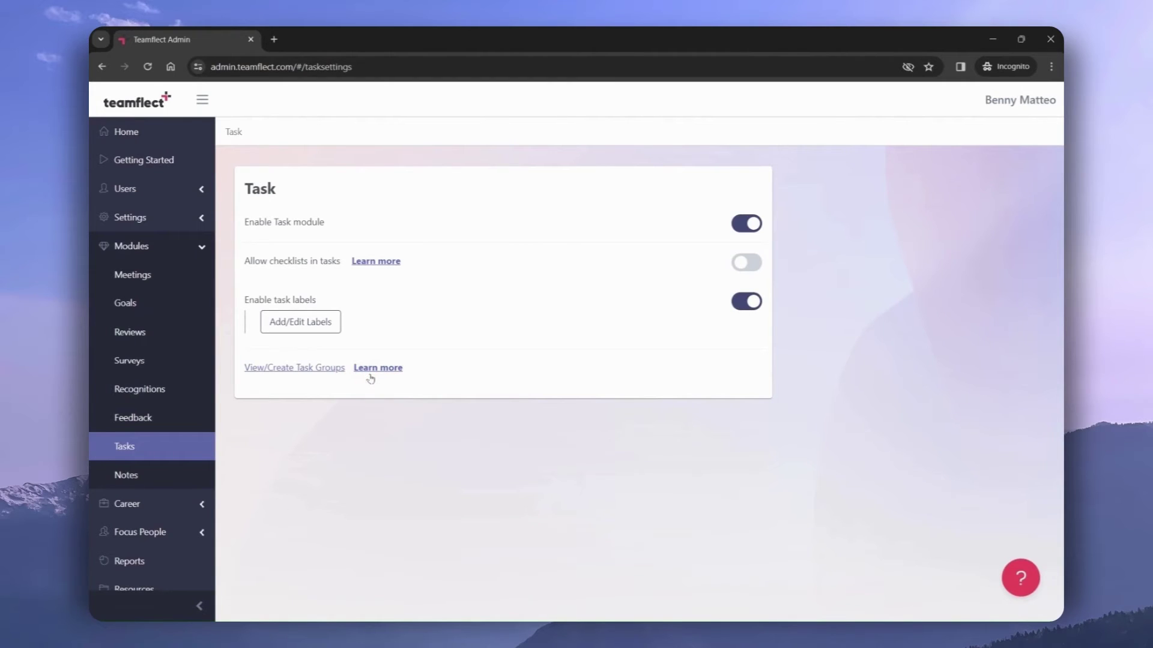
pyautogui.click(304, 368)
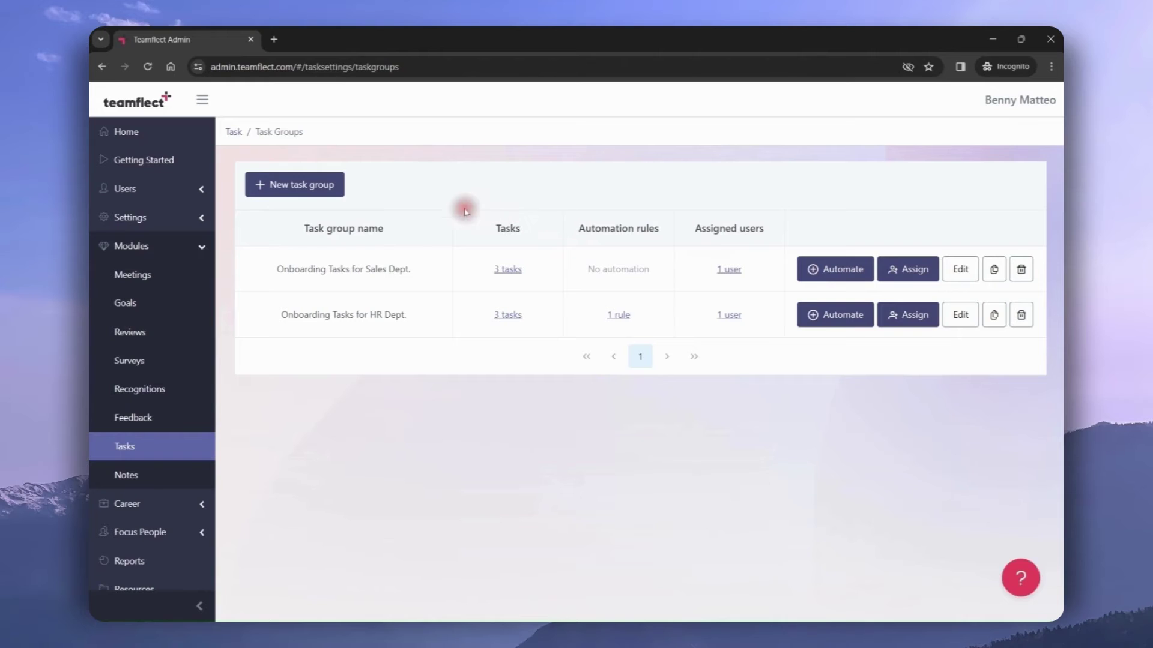
# Draft a new task group with a task and review the 'Will be assigned by' options.
pyautogui.click(286, 186)
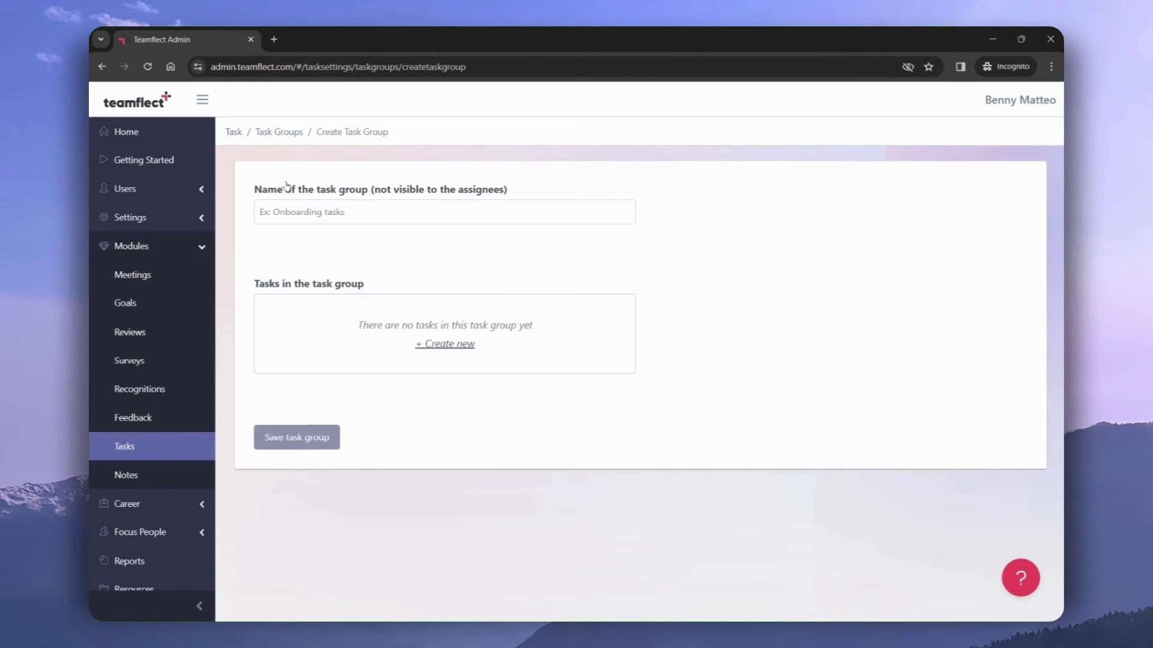
pyautogui.click(309, 211)
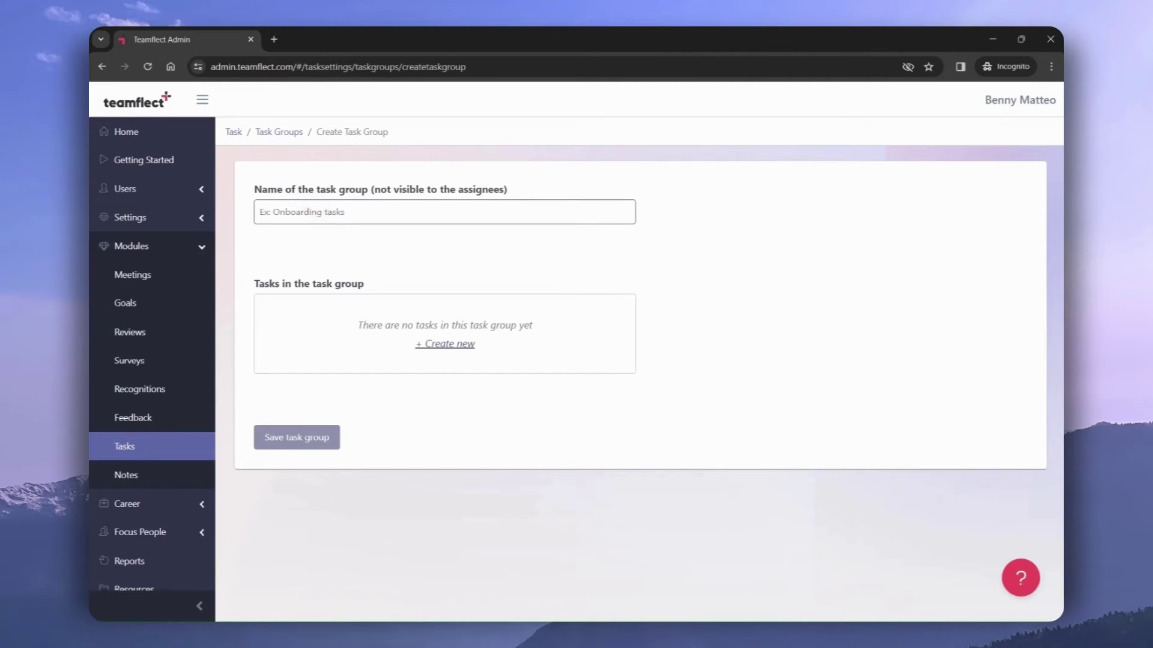
pyautogui.click(370, 262)
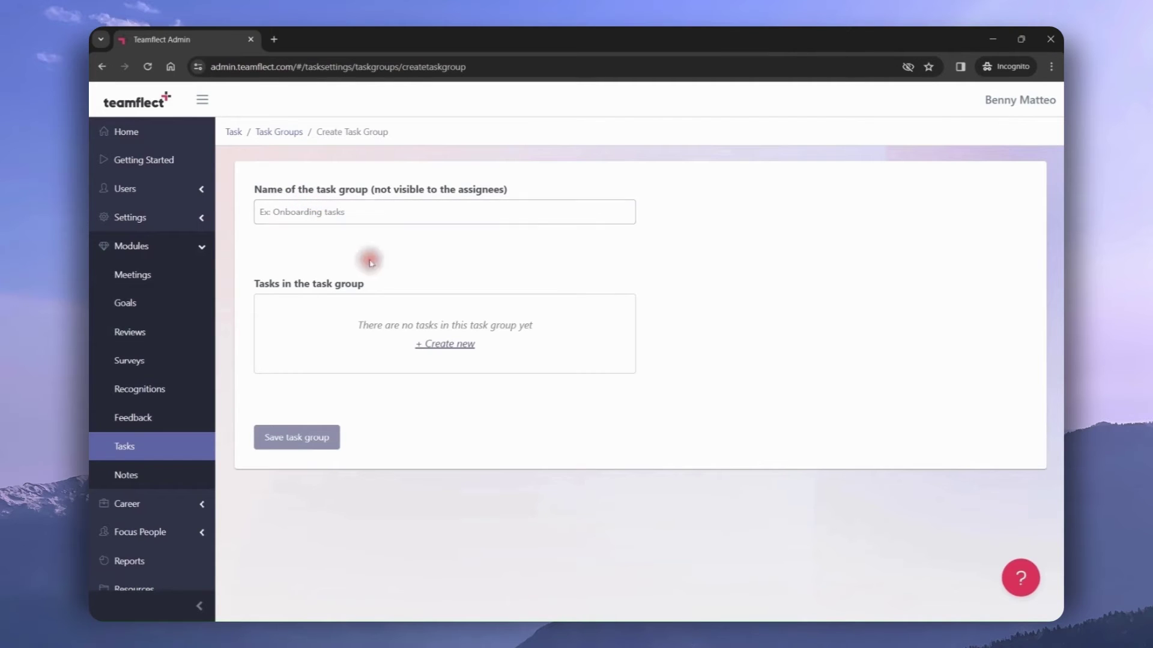
pyautogui.click(447, 344)
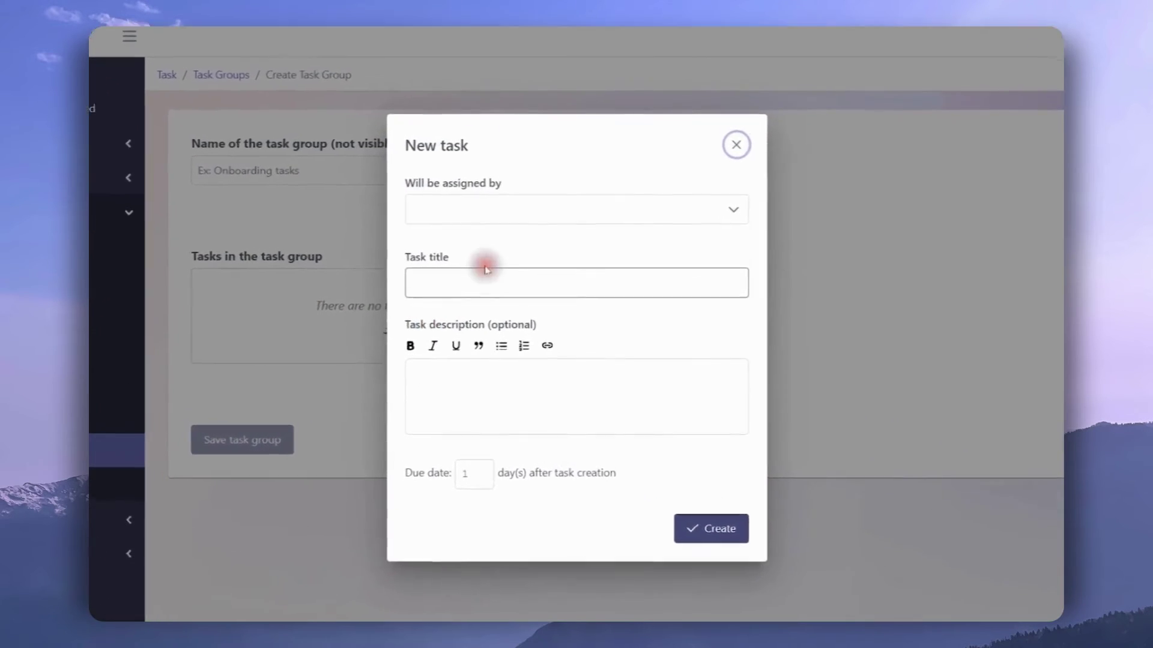
pyautogui.click(558, 252)
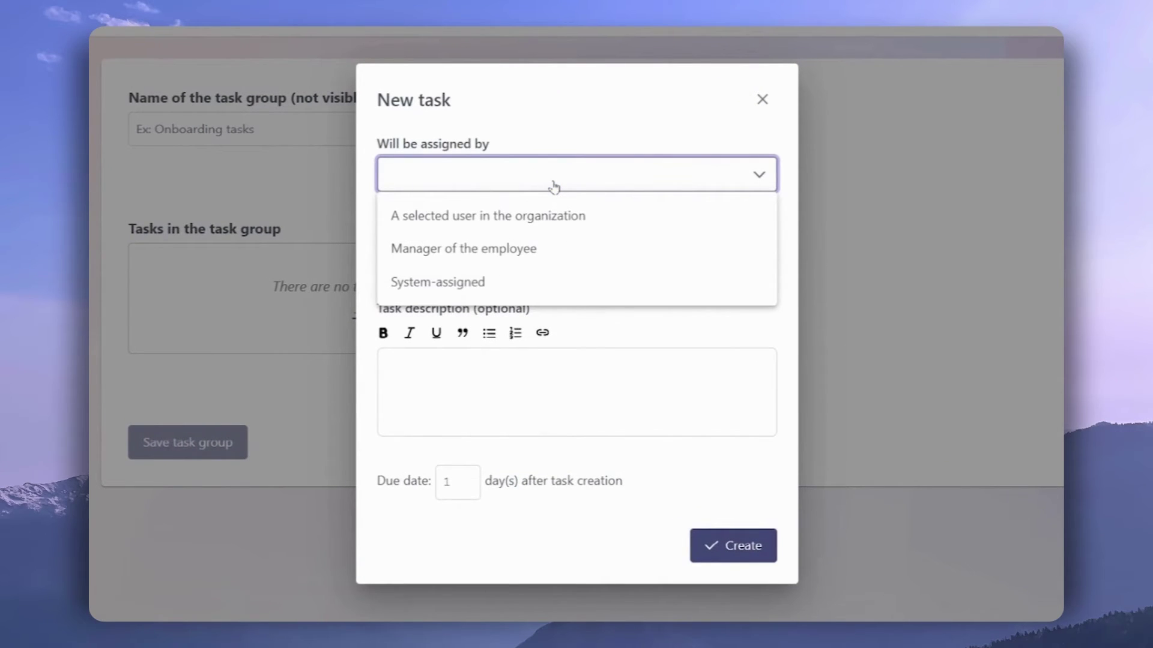
pyautogui.click(551, 183)
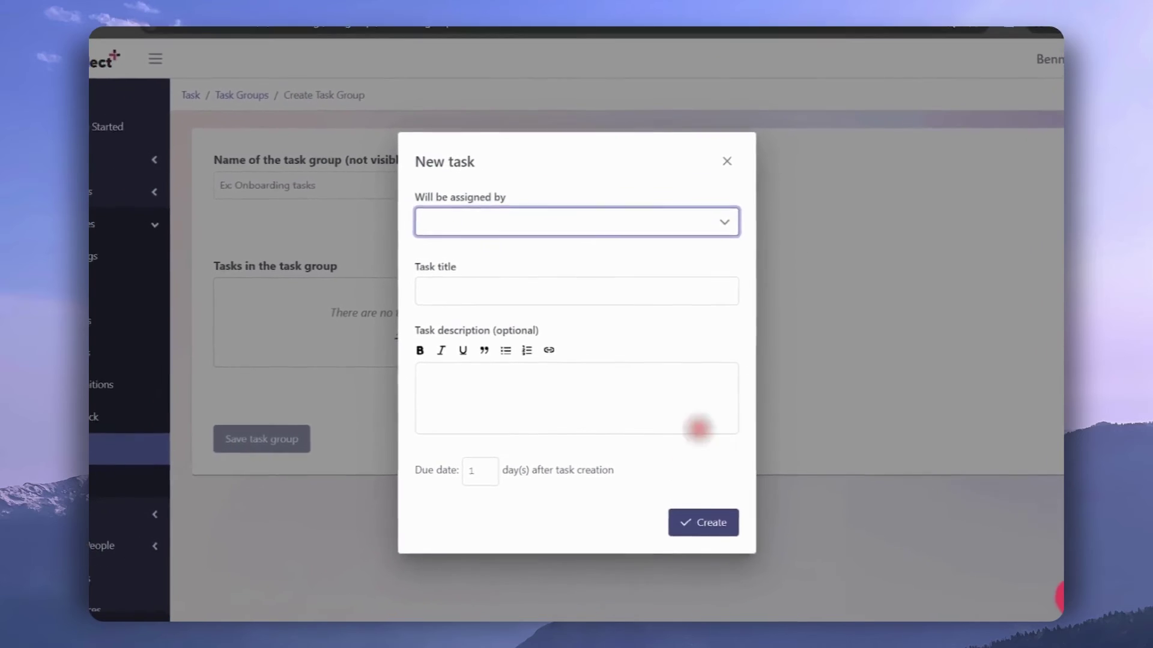
# Discard the draft, return to Task Groups, and open Onboarding Tasks for Sales Dept.
pyautogui.click(720, 240)
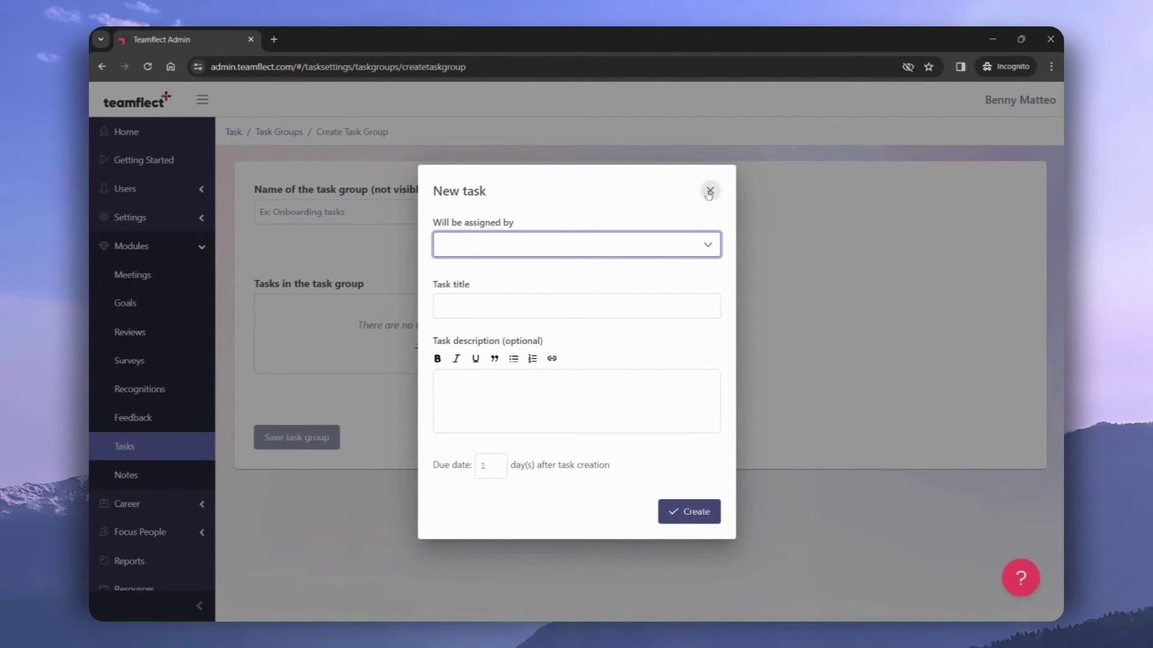
pyautogui.click(709, 192)
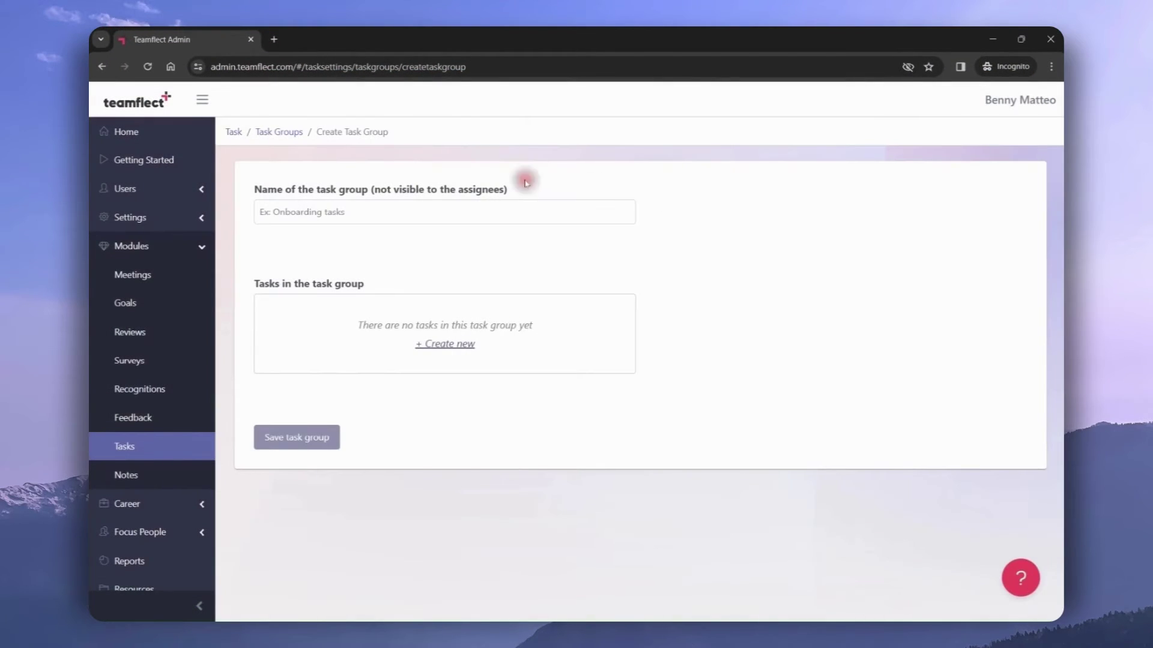
pyautogui.click(292, 133)
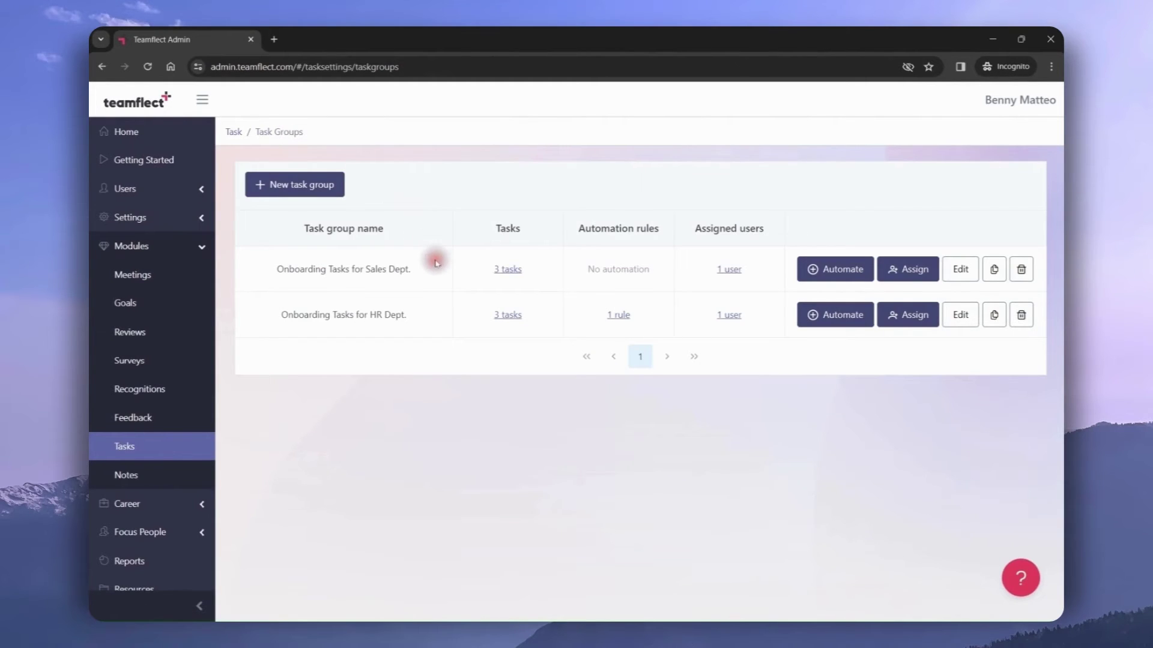
pyautogui.click(504, 270)
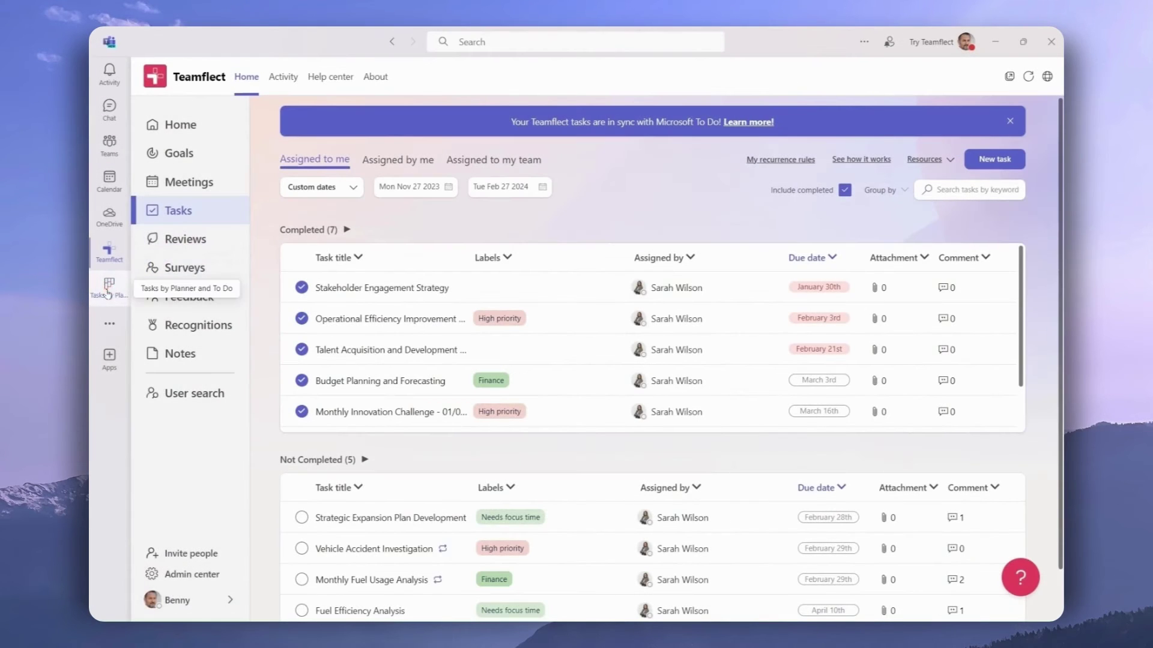
# Open Your Teamflect tasks in Planner and To Do and view Strategic Expansion Plan Development details.
pyautogui.click(108, 288)
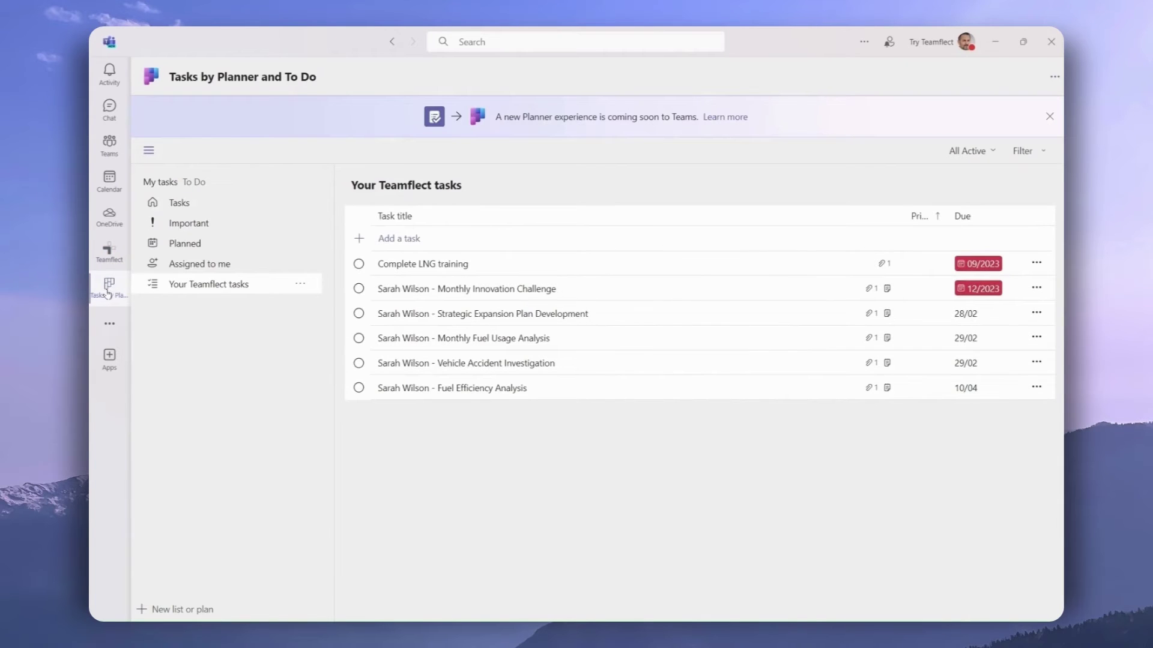
pyautogui.click(159, 284)
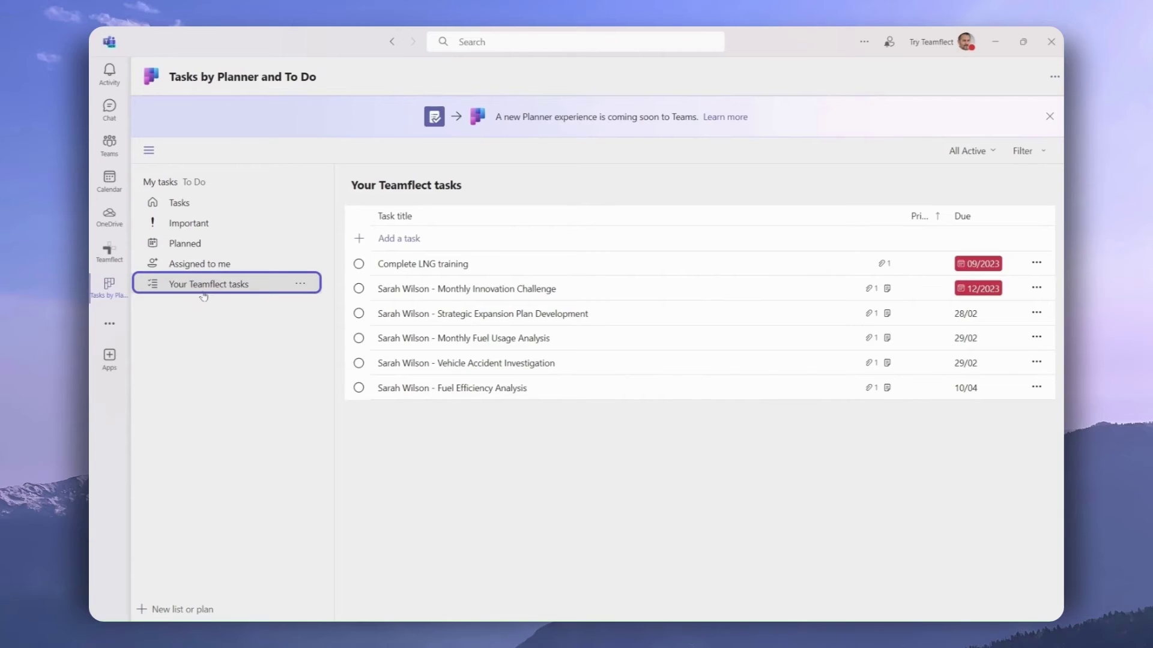
pyautogui.click(391, 264)
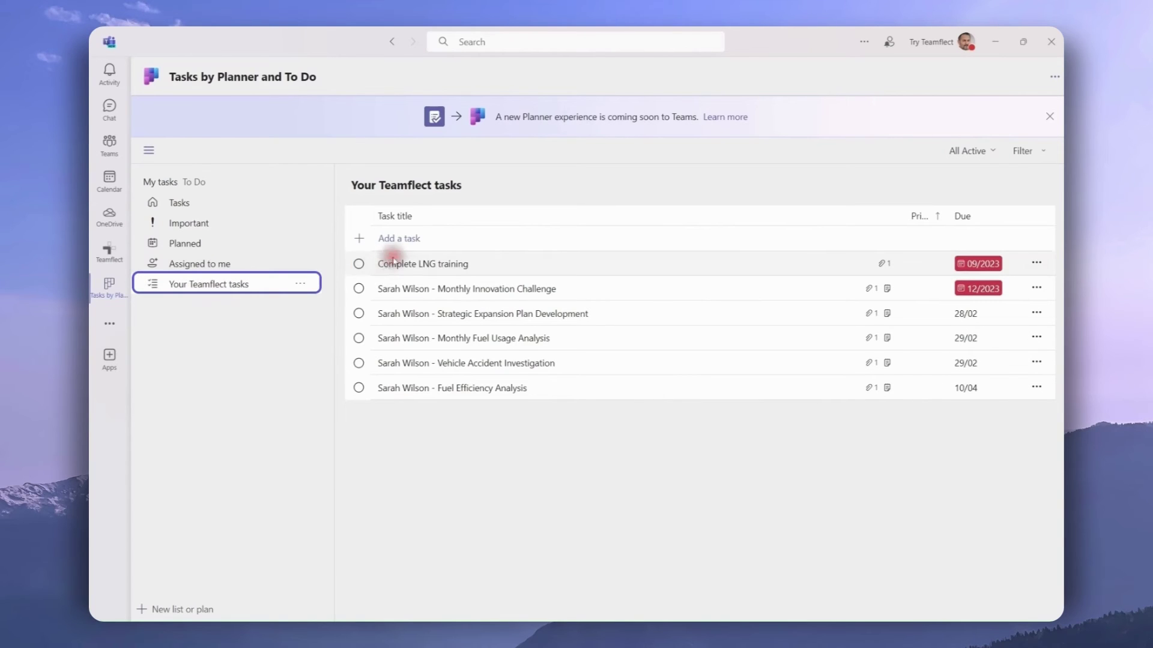
pyautogui.click(393, 337)
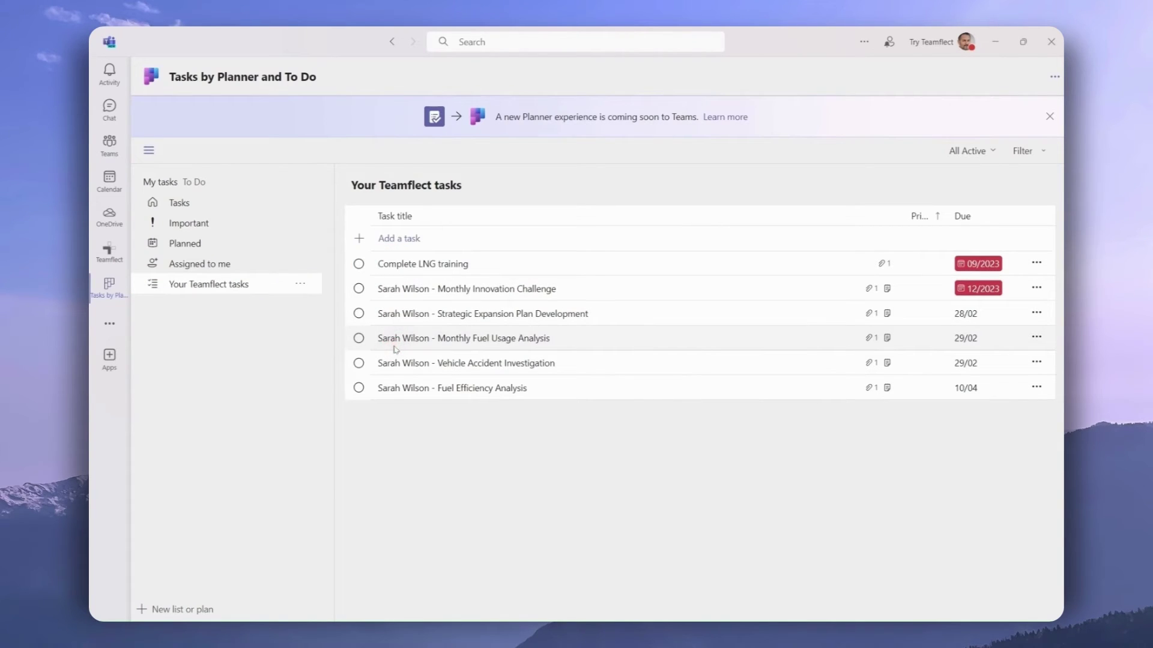
pyautogui.click(459, 314)
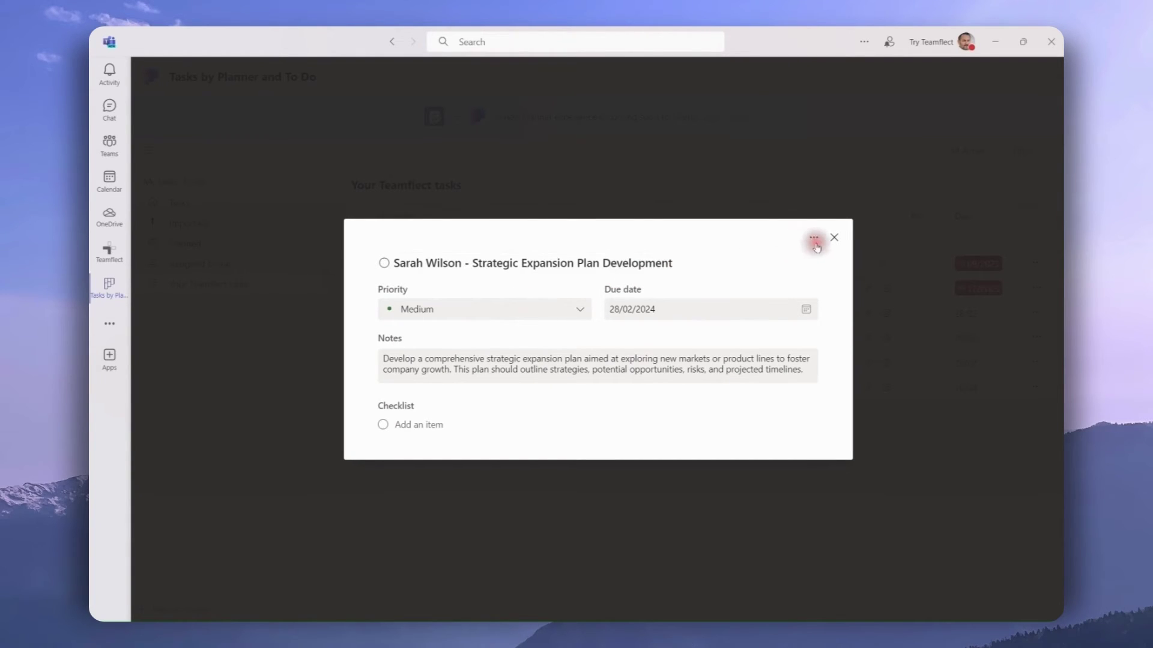
pyautogui.click(834, 238)
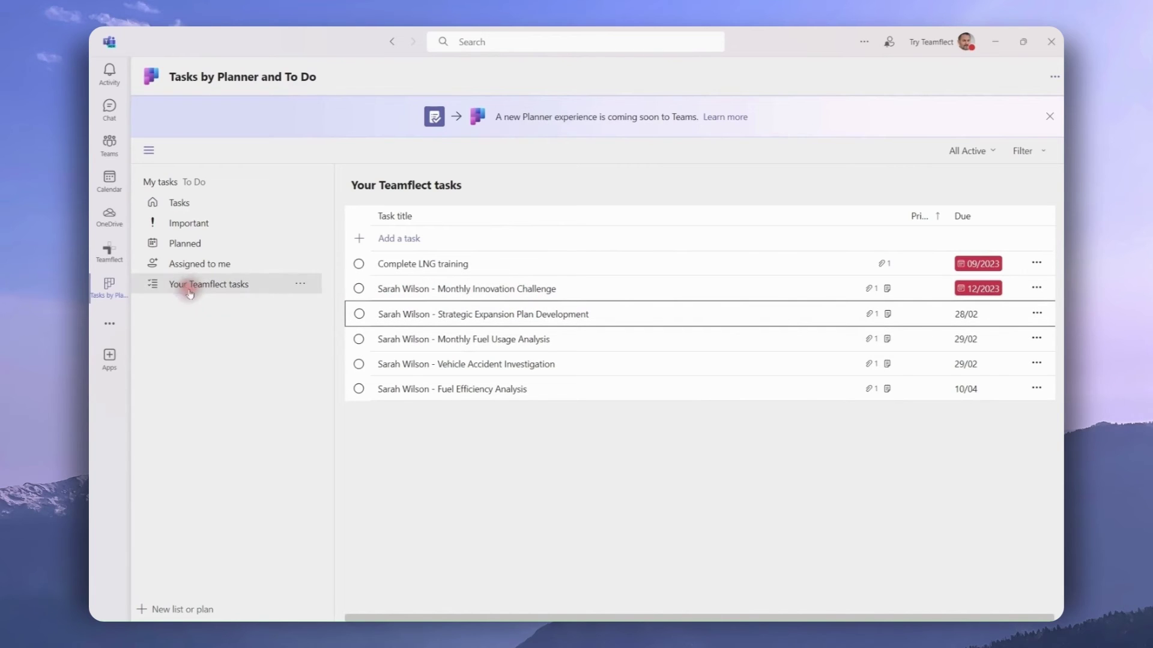
# Check the Microsoft To Do sync toggle and its info under Settings & Profile > My settings.
pyautogui.click(110, 255)
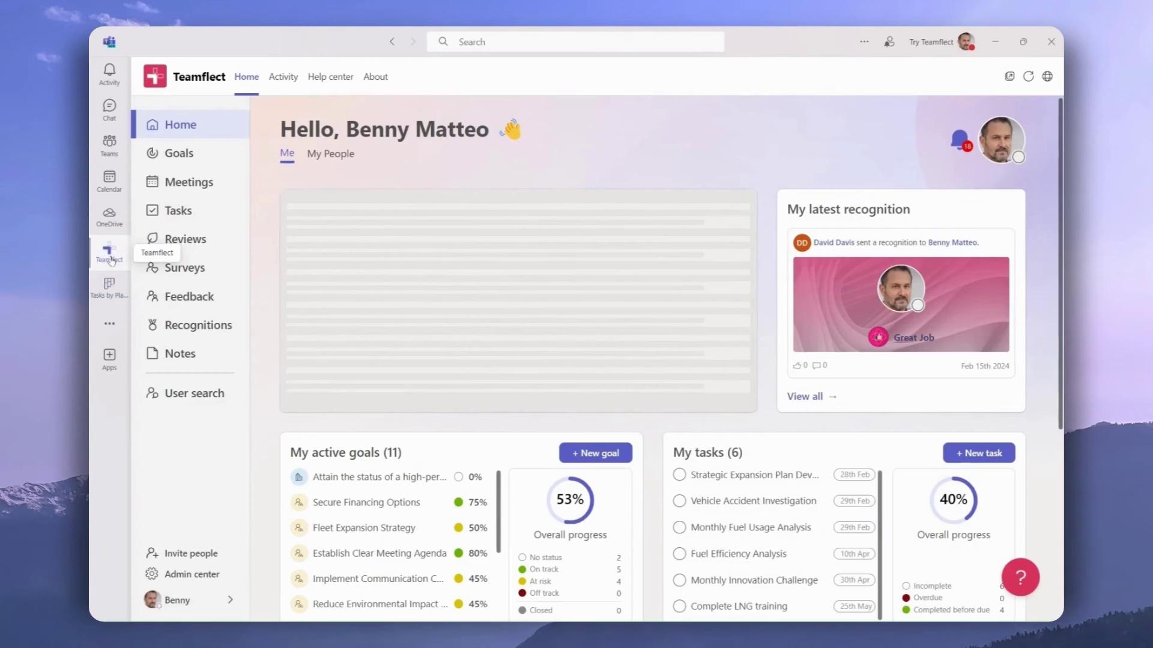
pyautogui.click(179, 602)
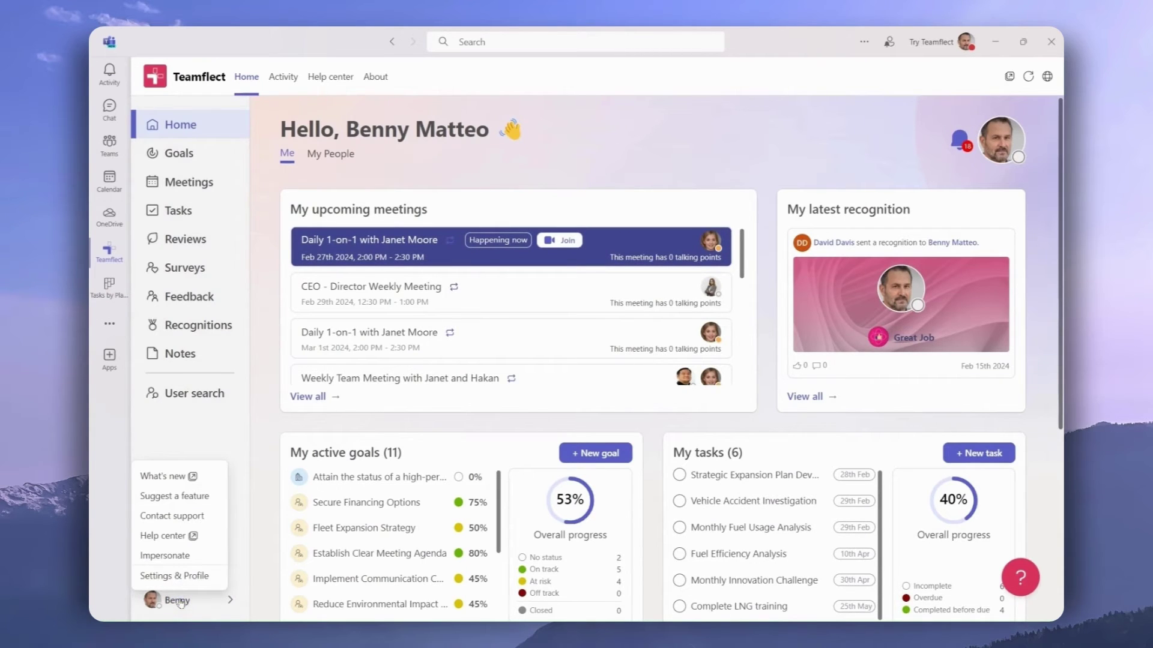
pyautogui.click(201, 577)
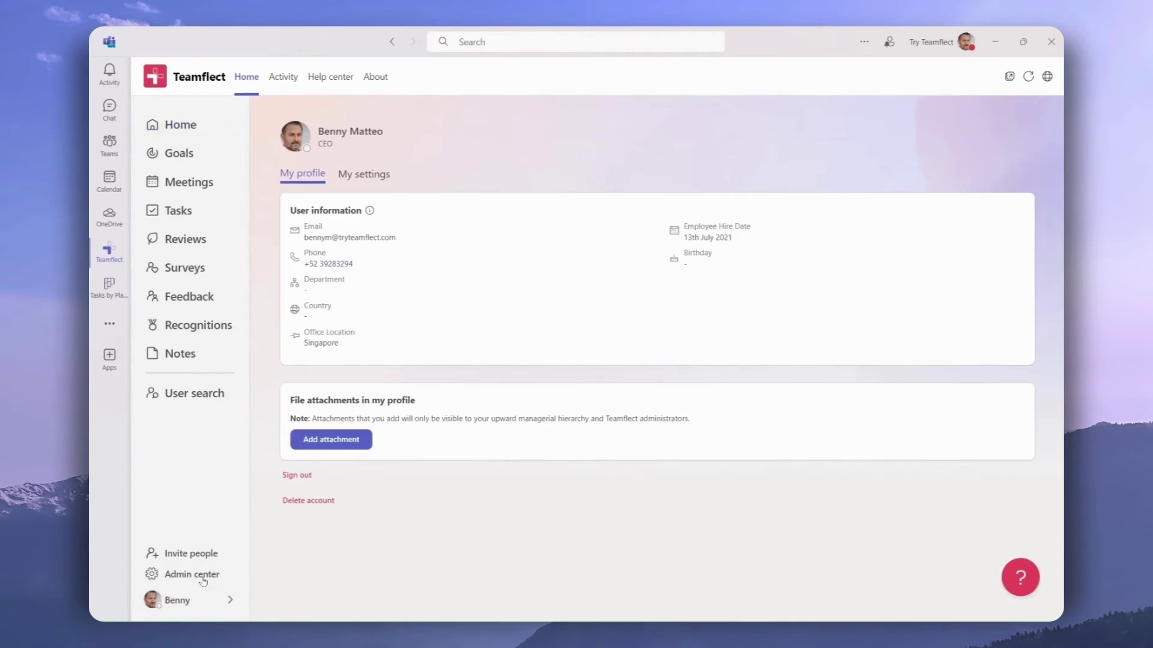
pyautogui.click(356, 179)
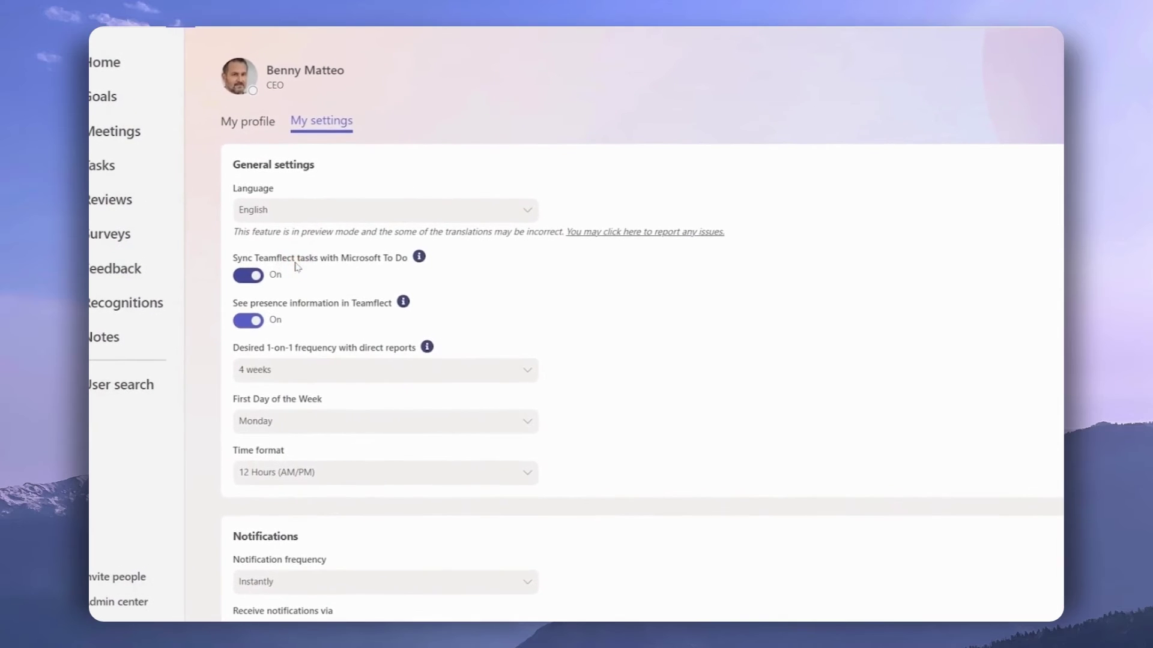
pyautogui.click(248, 277)
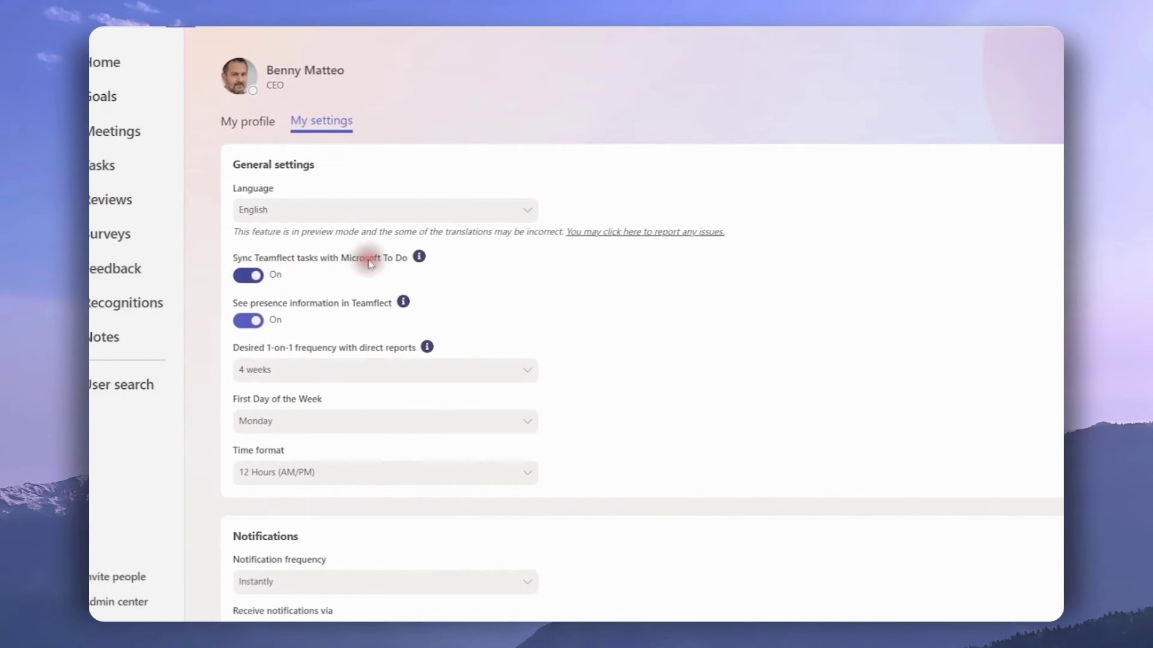
pyautogui.click(418, 258)
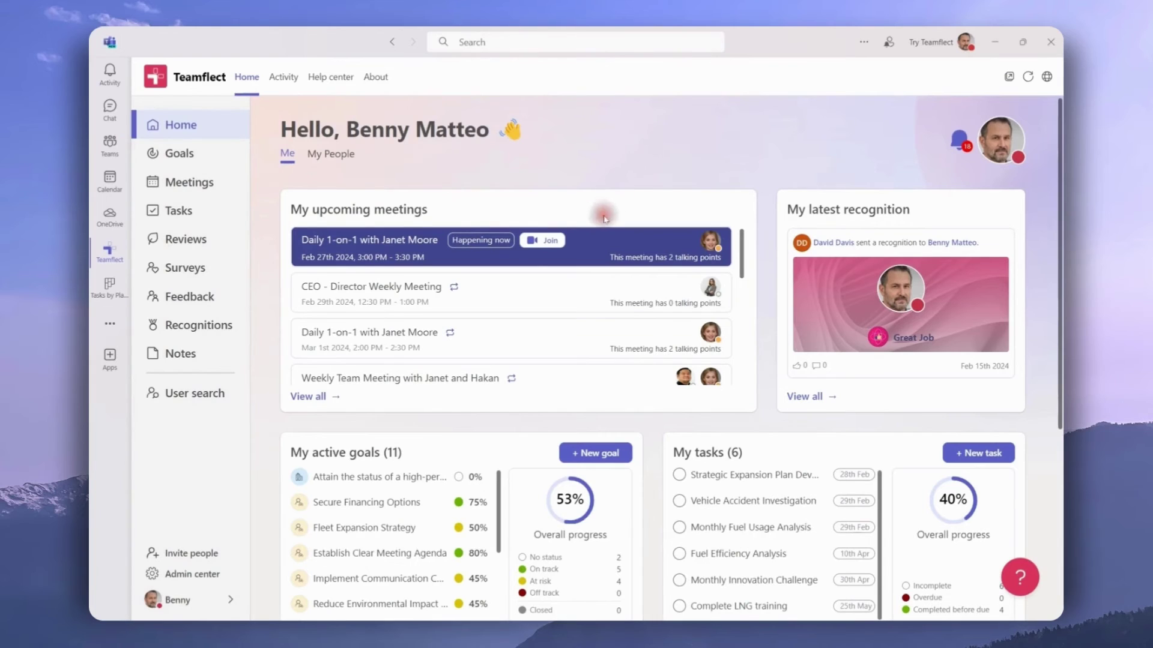
pyautogui.click(592, 245)
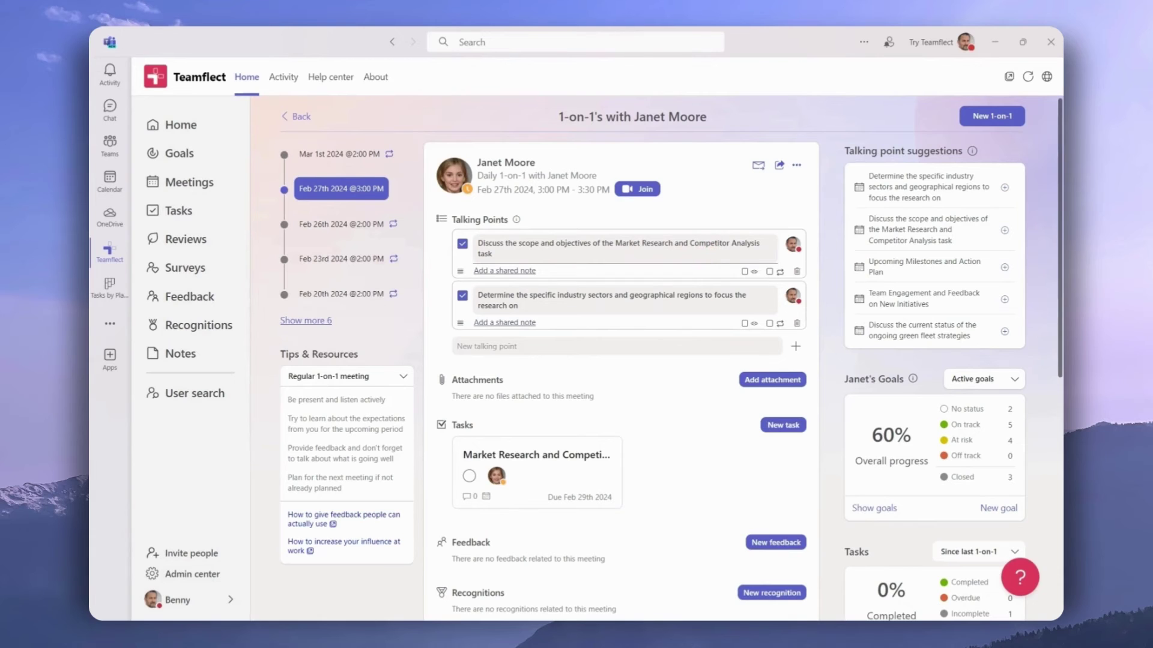
pyautogui.scroll(-3, 625, 336)
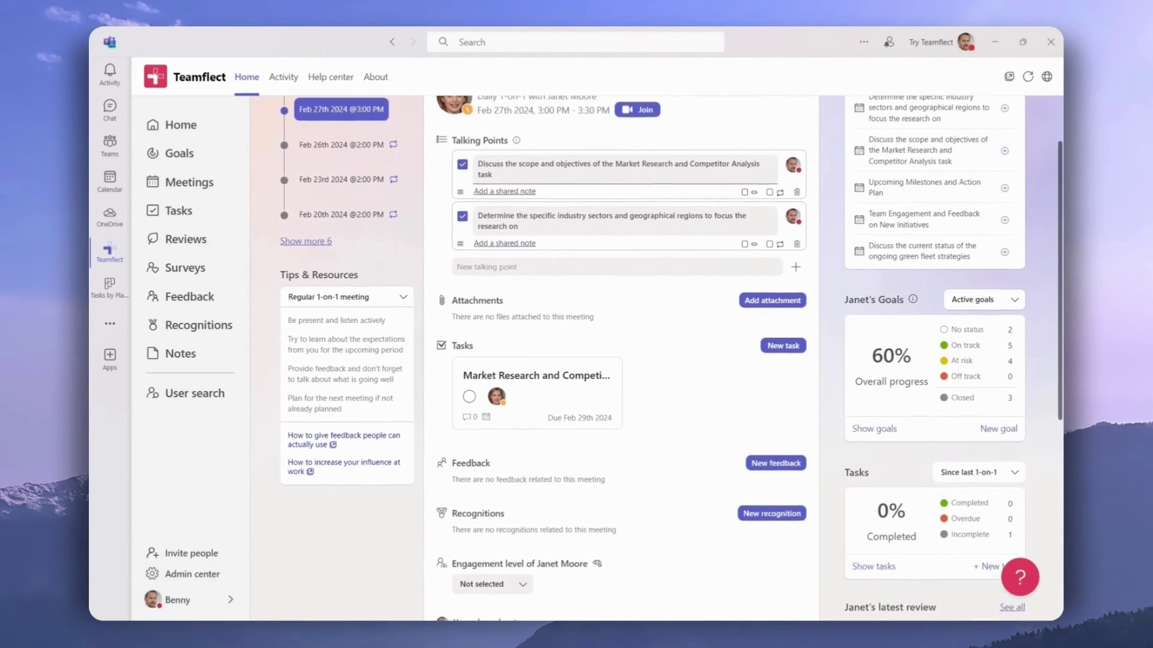
pyautogui.scroll(-1, 624, 360)
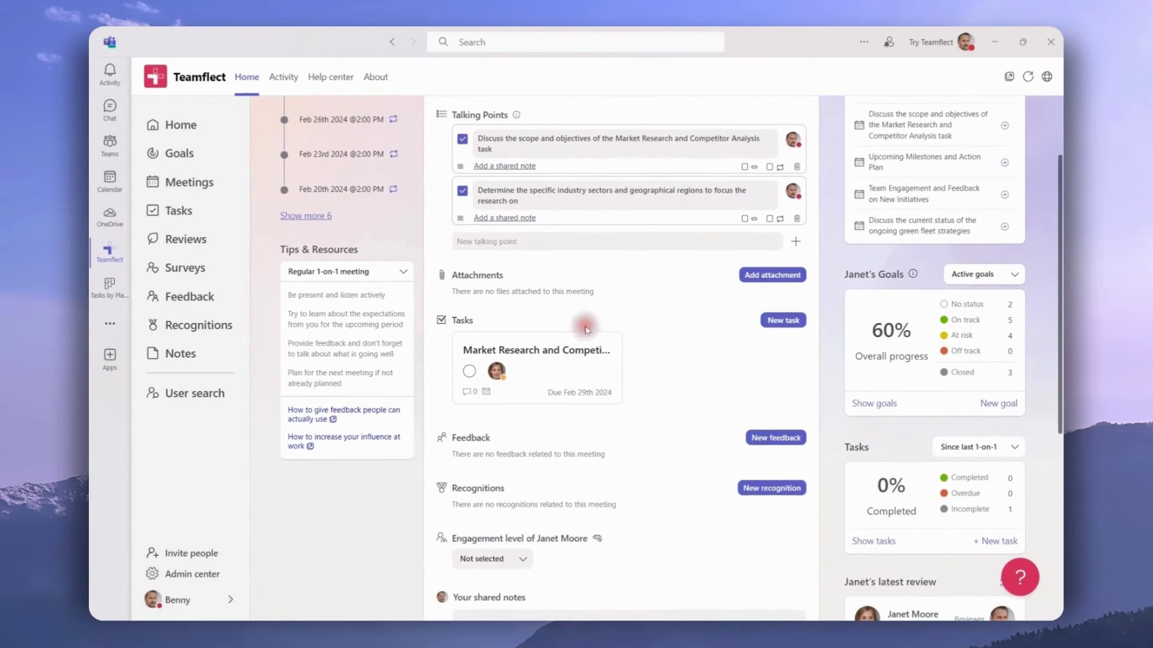
pyautogui.click(539, 362)
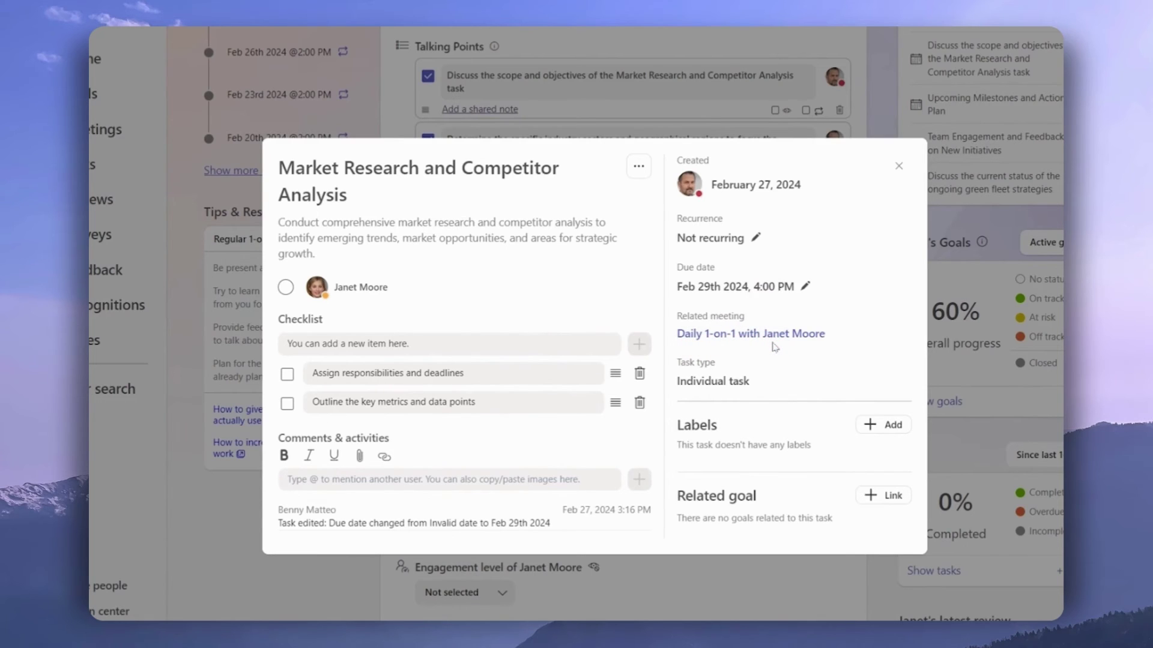
pyautogui.click(897, 166)
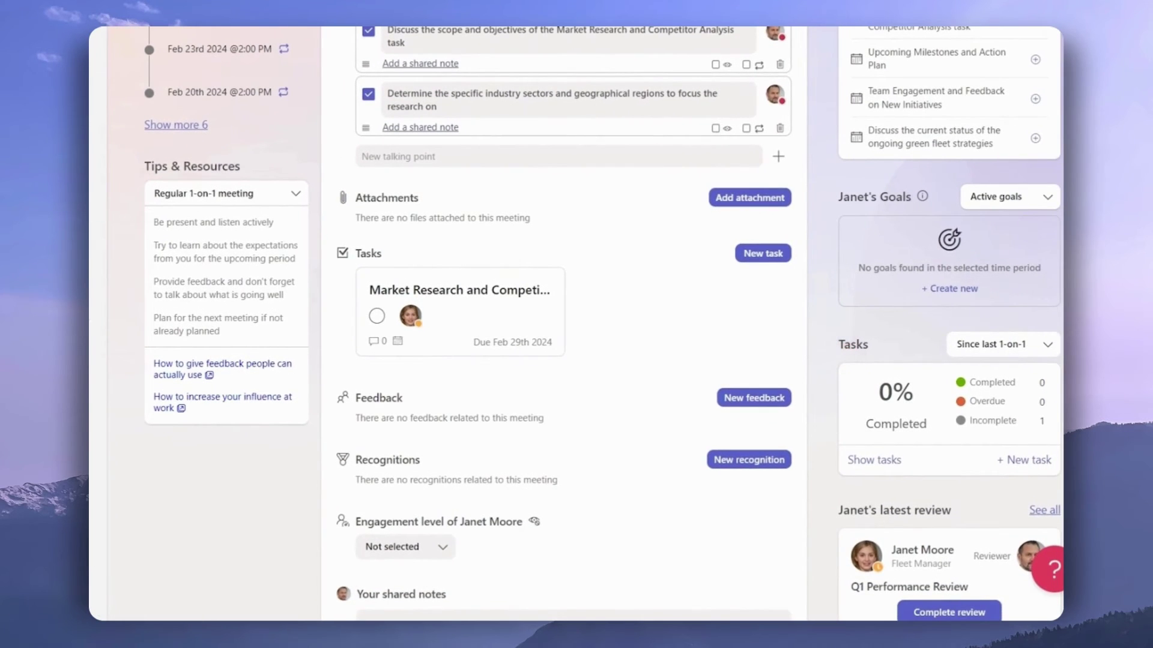
# Set Janet's task range to Last 90 days and list her individual tasks.
pyautogui.click(975, 353)
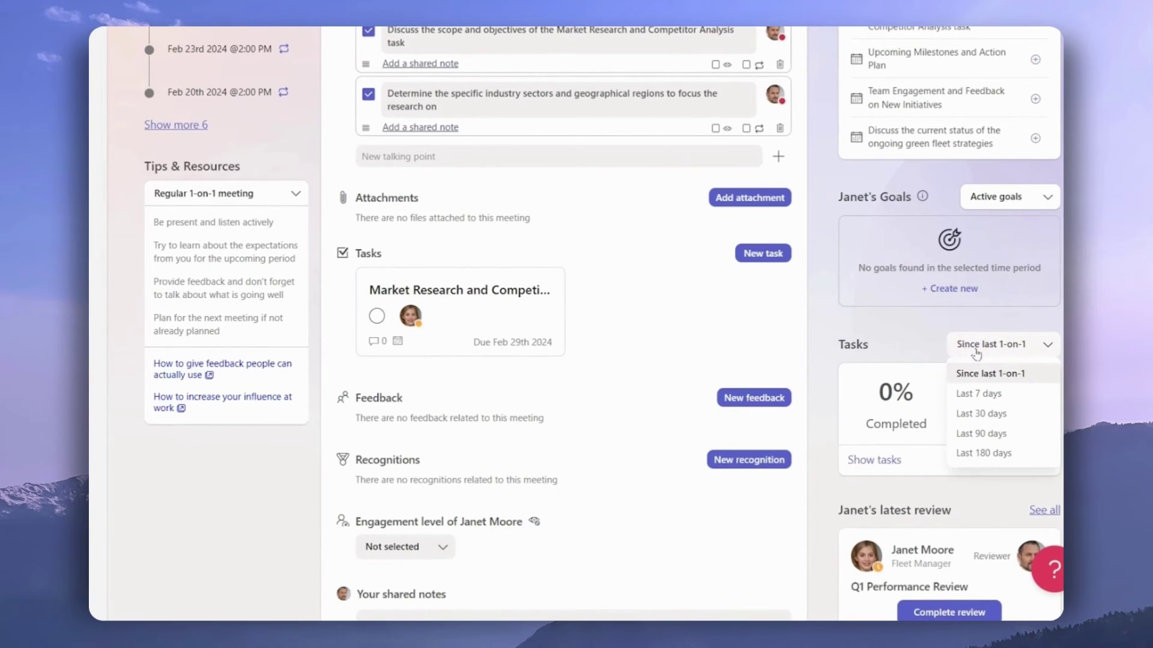
pyautogui.click(1014, 434)
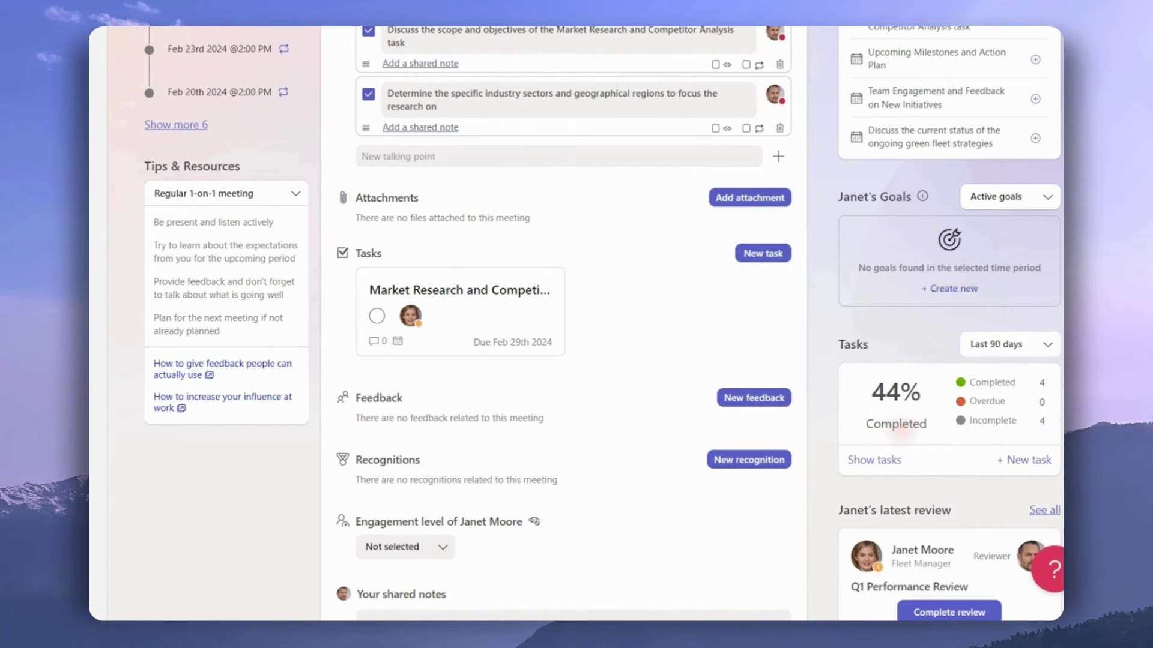
pyautogui.click(868, 461)
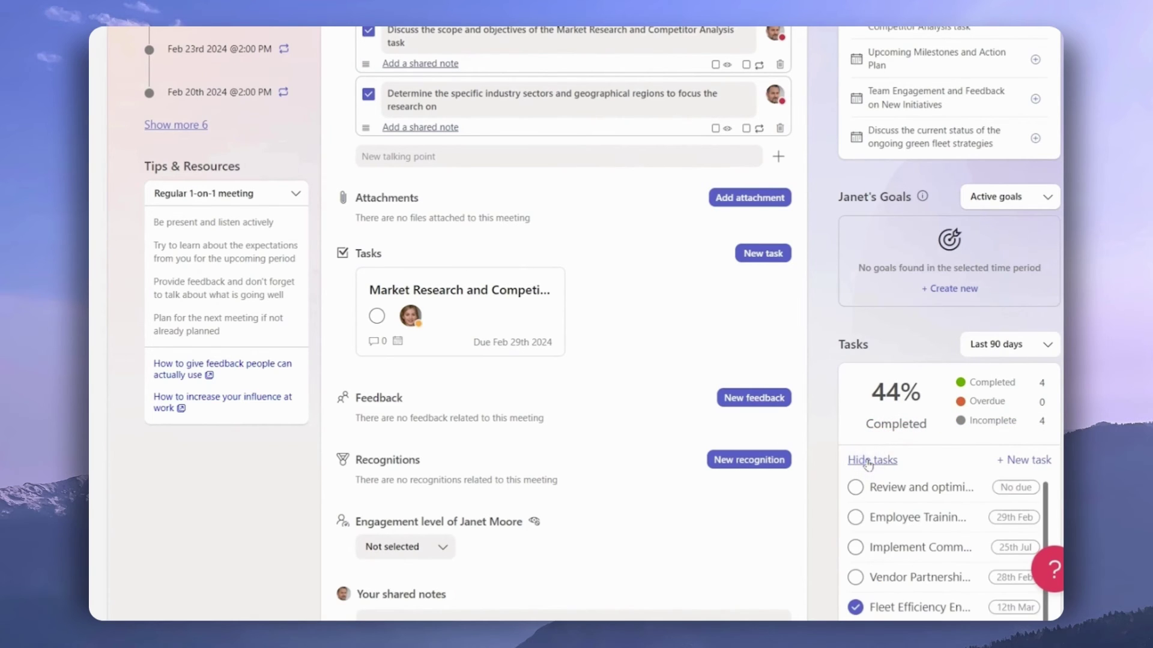
pyautogui.scroll(-1, 868, 462)
pyautogui.scroll(-1, 867, 462)
pyautogui.scroll(-1, 867, 462)
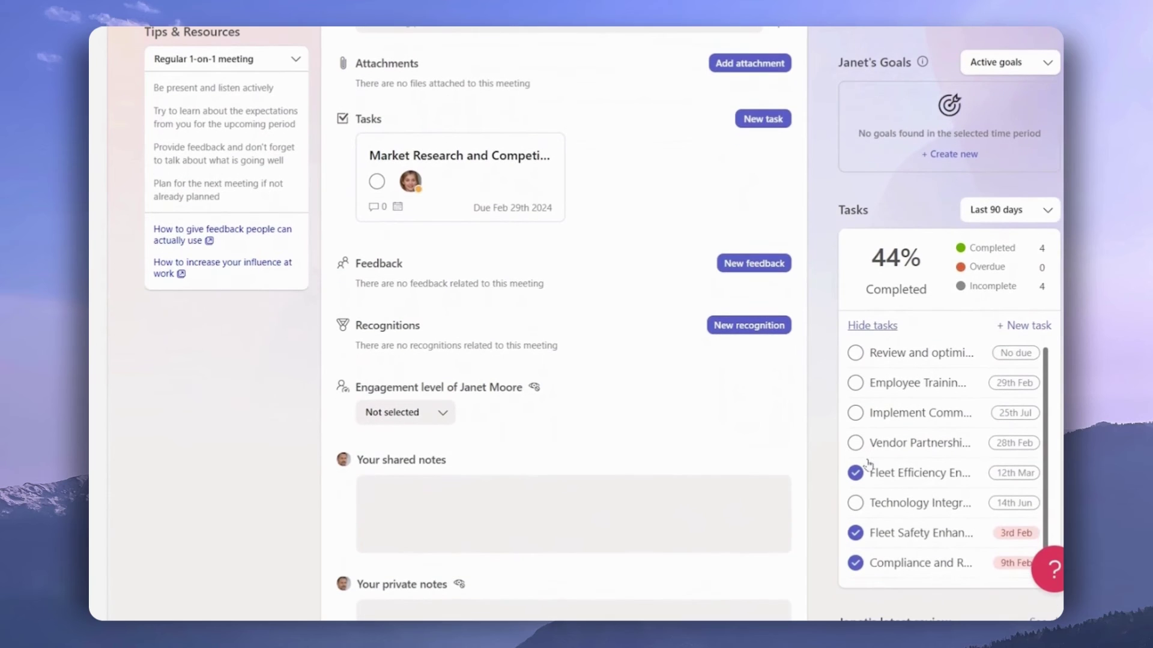
pyautogui.scroll(-1, 868, 462)
pyautogui.scroll(1, 867, 463)
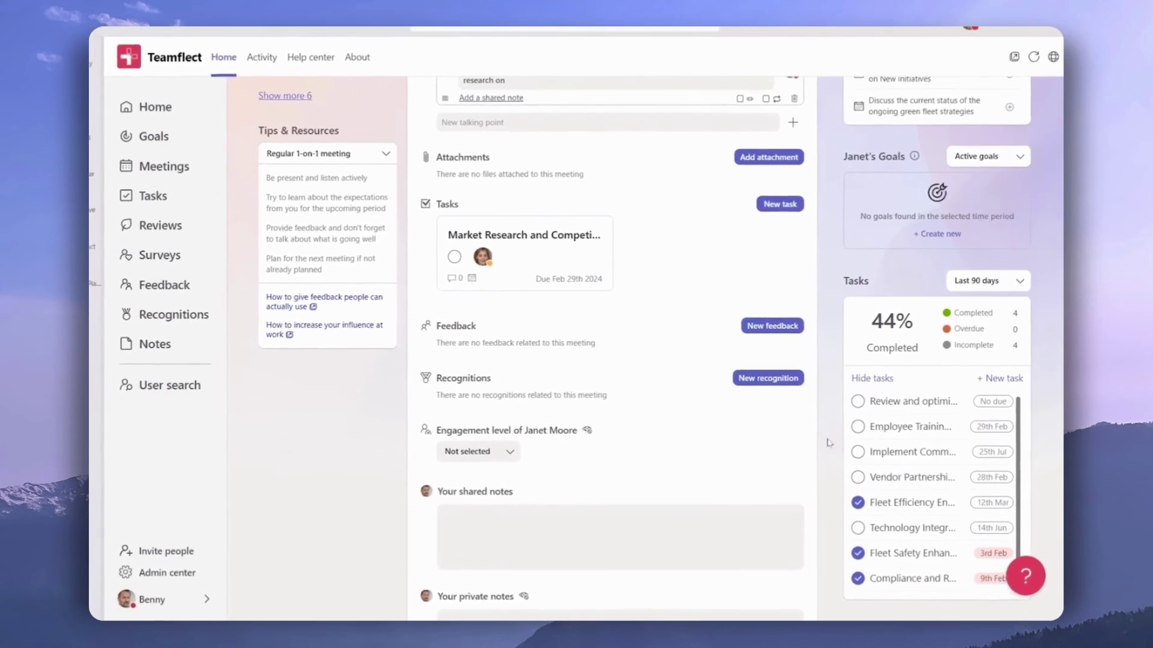
pyautogui.scroll(5, 827, 442)
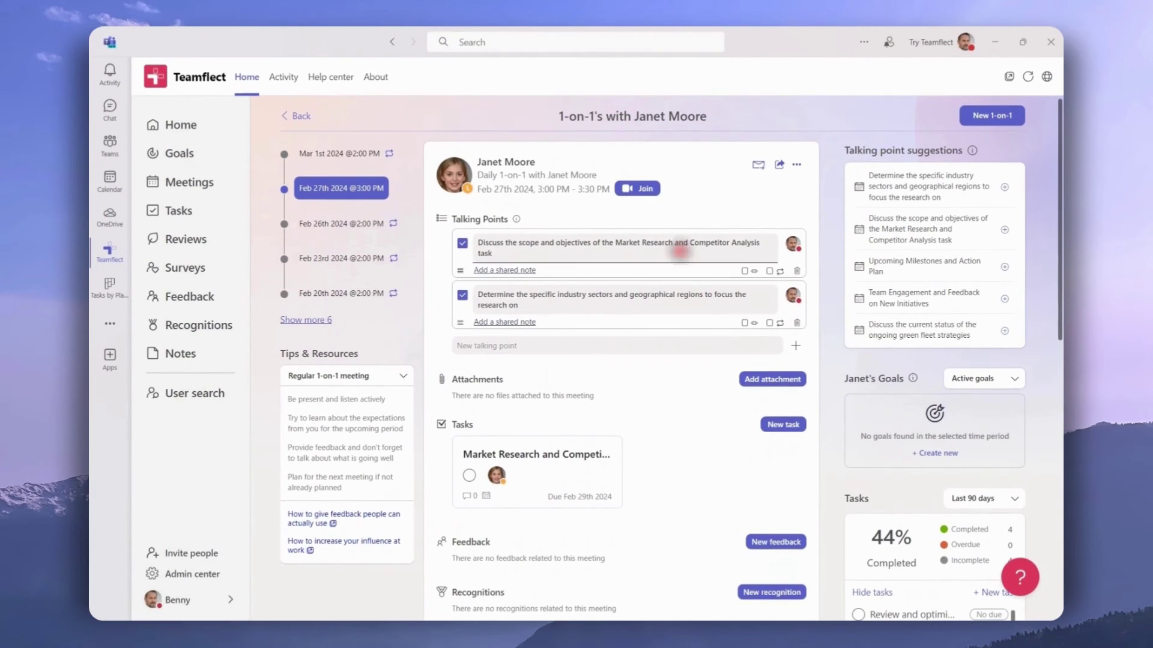
pyautogui.click(644, 189)
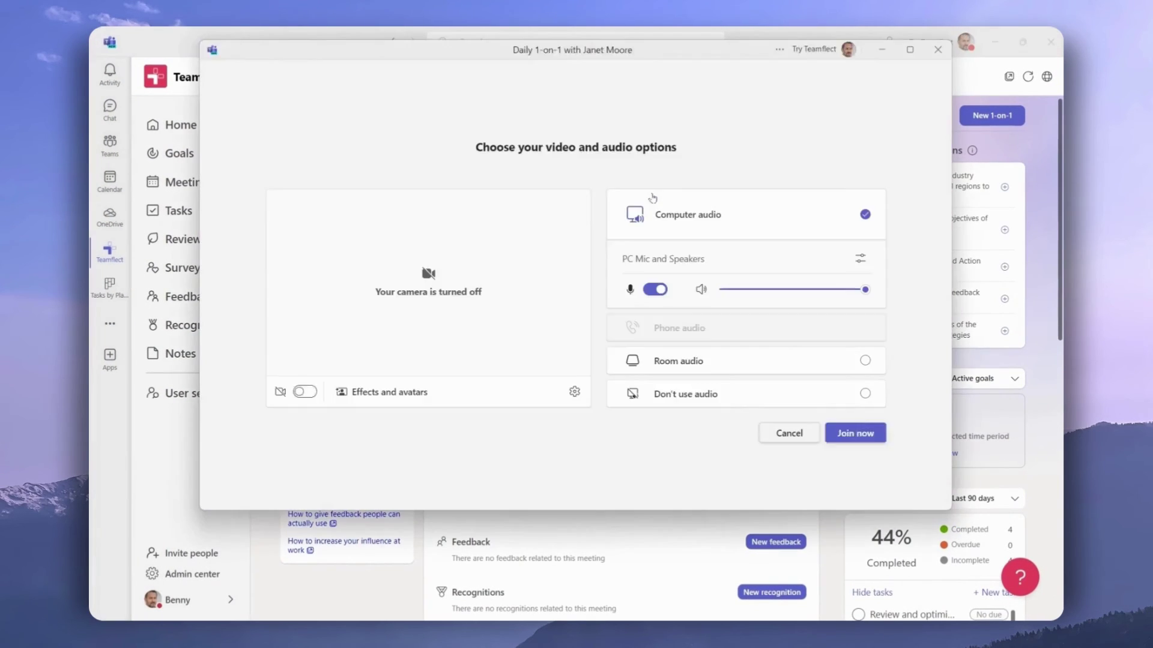
pyautogui.click(864, 436)
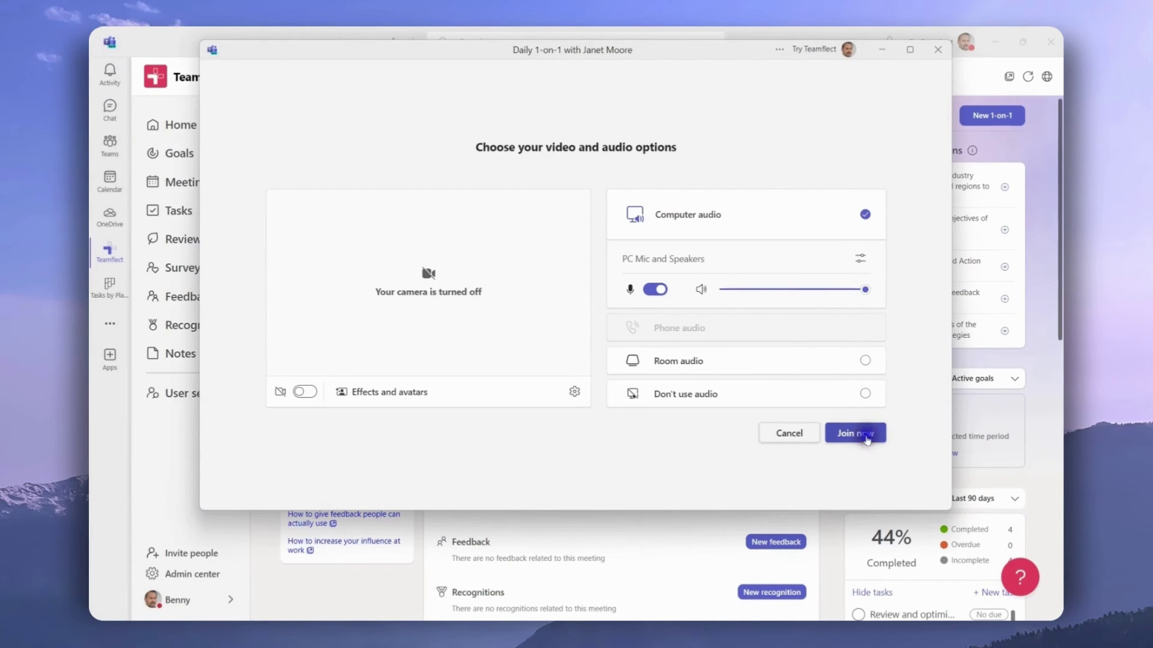
pyautogui.click(907, 51)
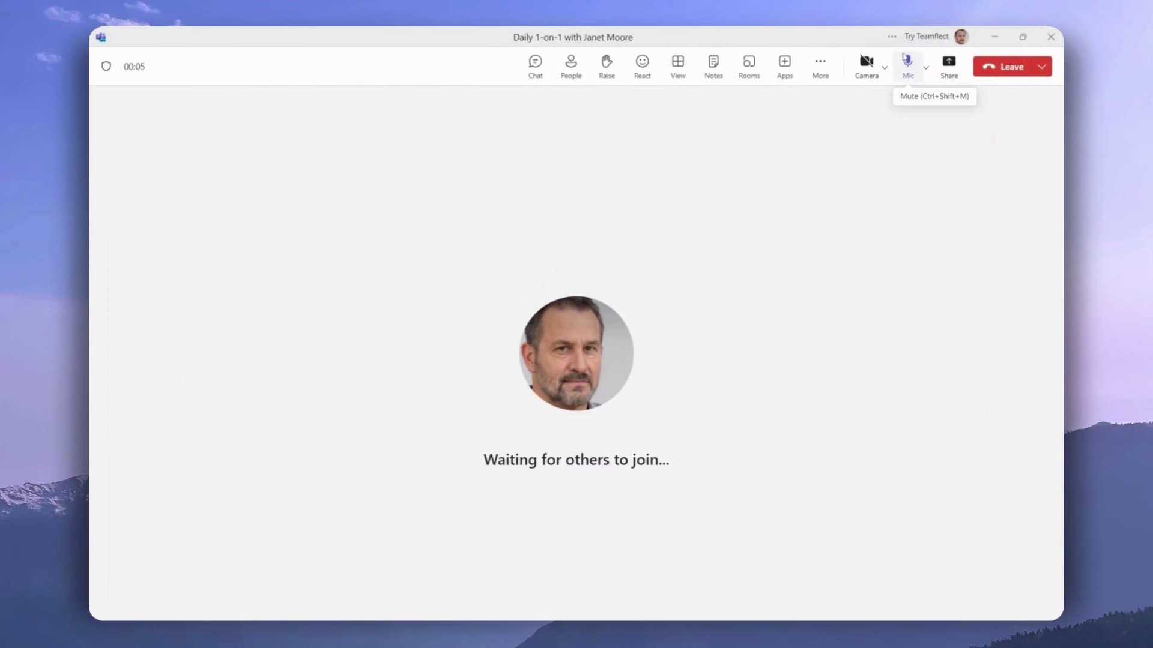
# Add the Teamflect app to the meeting from Apps and save it.
pyautogui.click(786, 65)
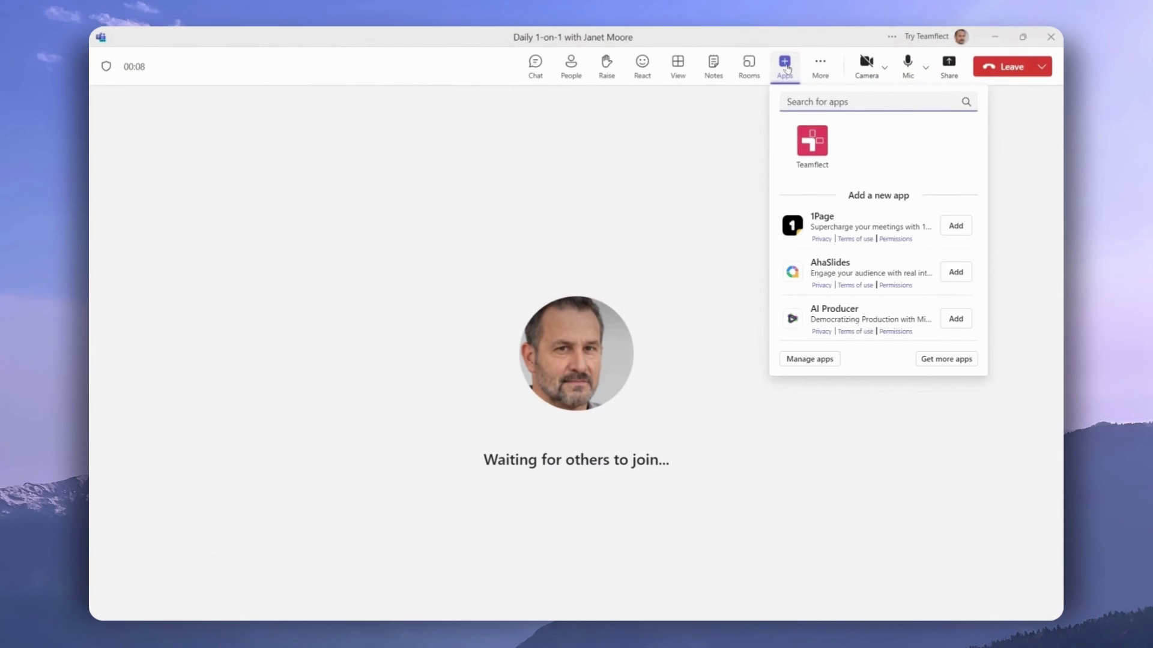
pyautogui.click(814, 141)
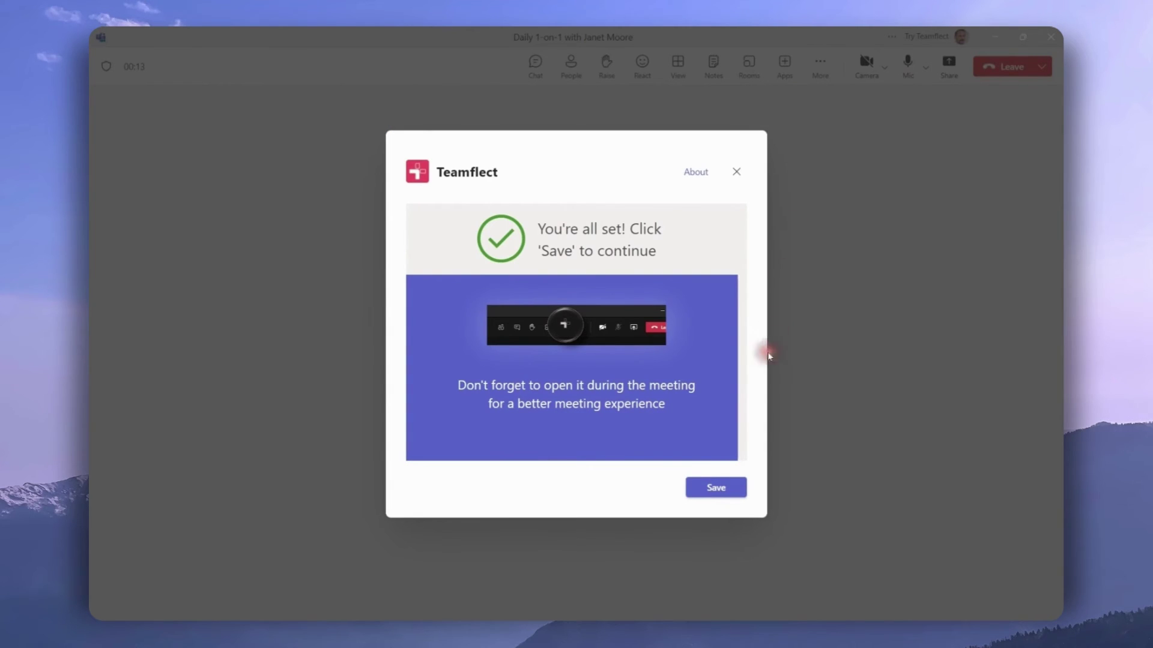
pyautogui.click(730, 487)
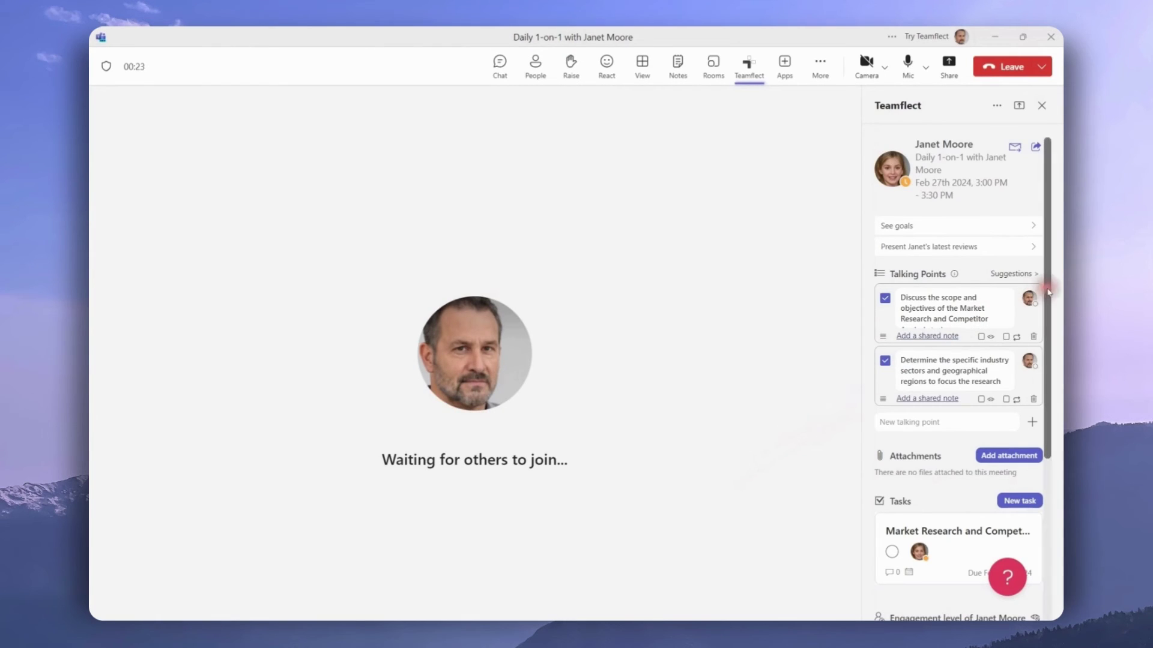
# Scroll the meeting's Teamflect panel to Tasks and start a new task there.
pyautogui.moveTo(1047, 291); pyautogui.dragTo(1058, 394)
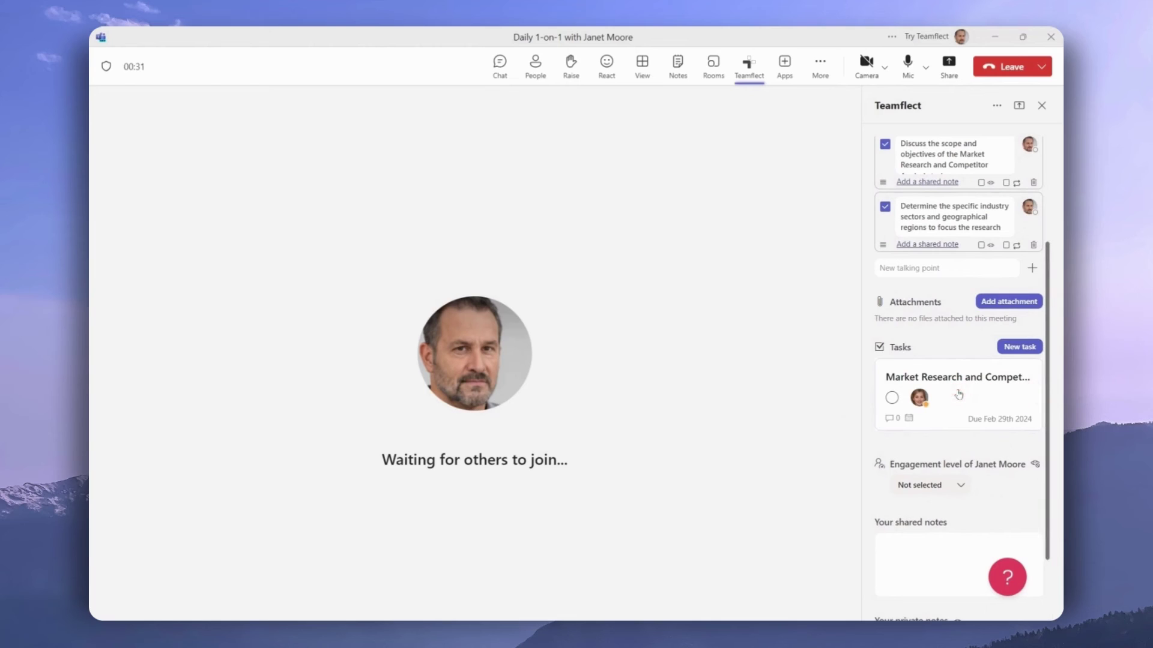
pyautogui.click(1014, 348)
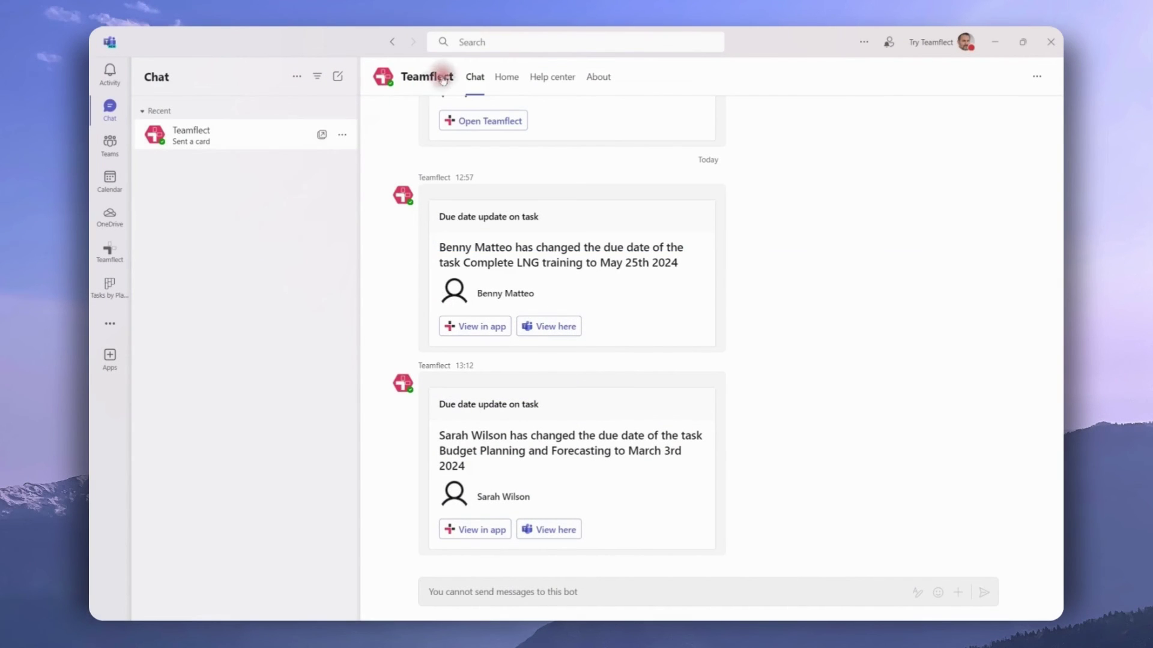
pyautogui.click(485, 42)
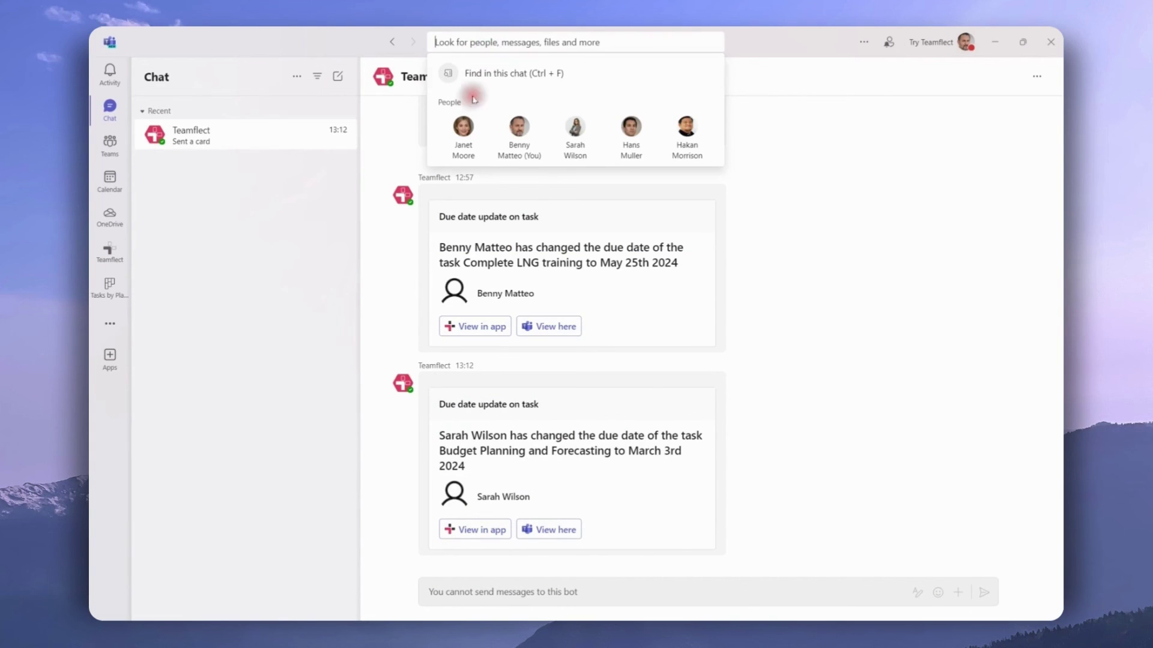
pyautogui.click(463, 129)
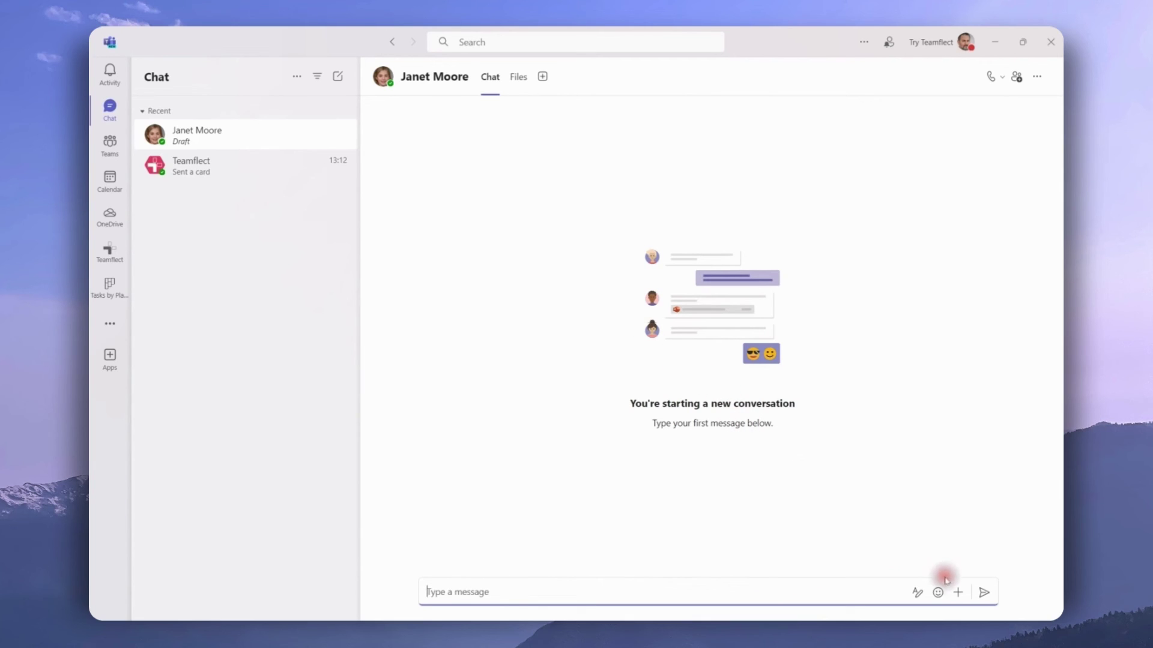
pyautogui.click(957, 593)
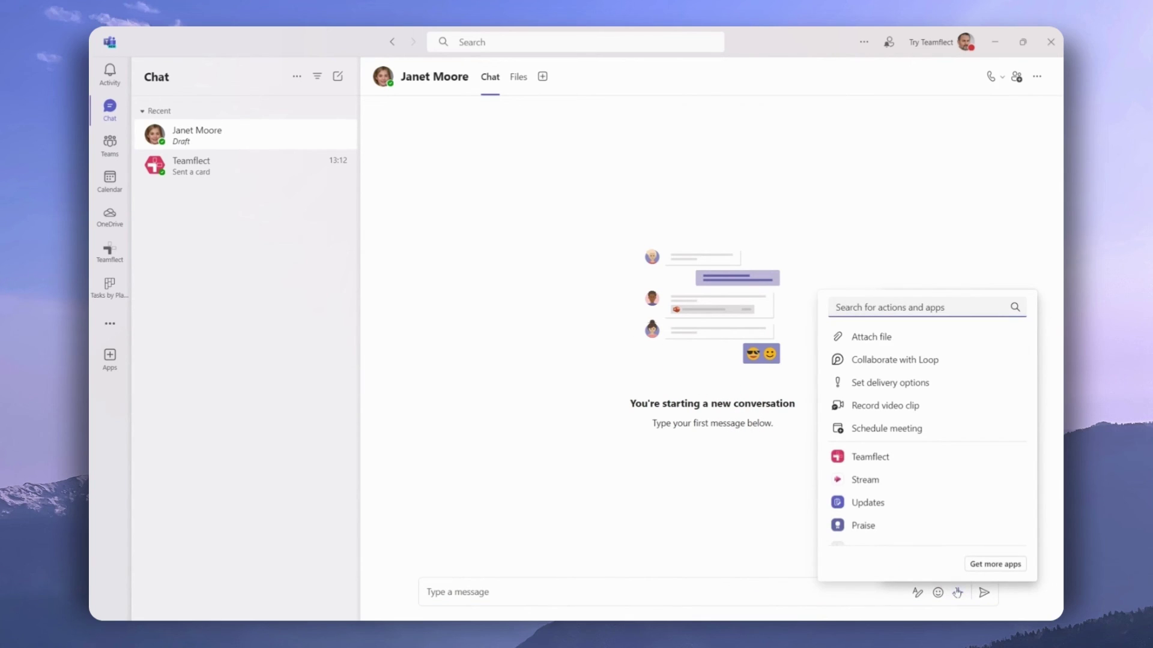
pyautogui.click(866, 461)
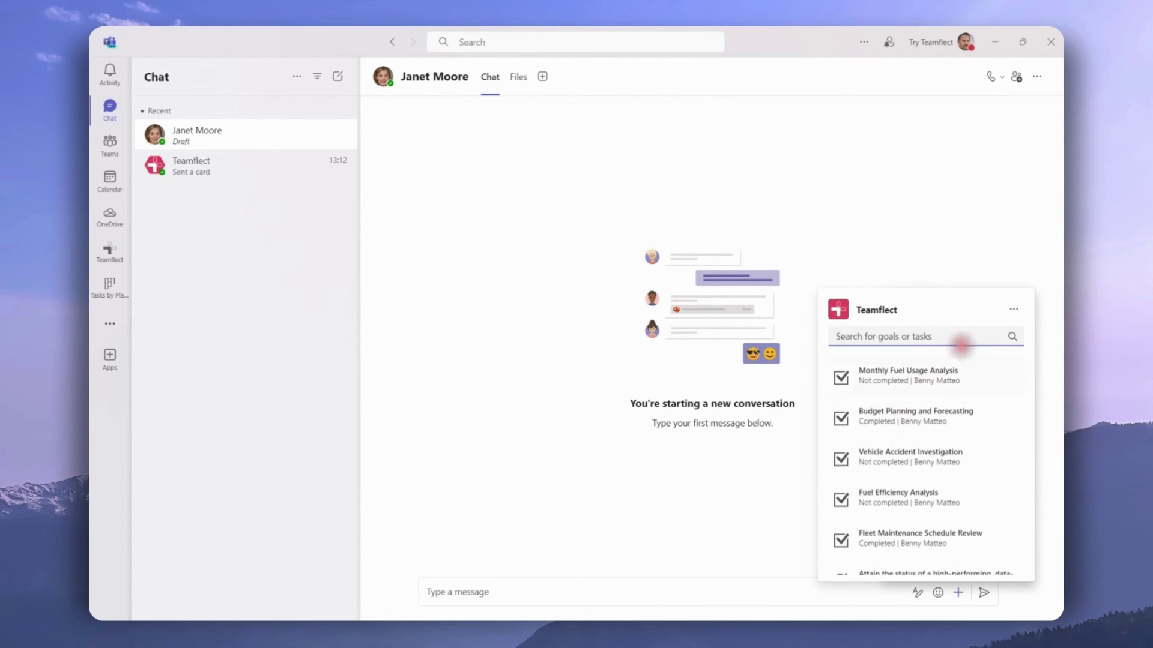
pyautogui.click(1012, 310)
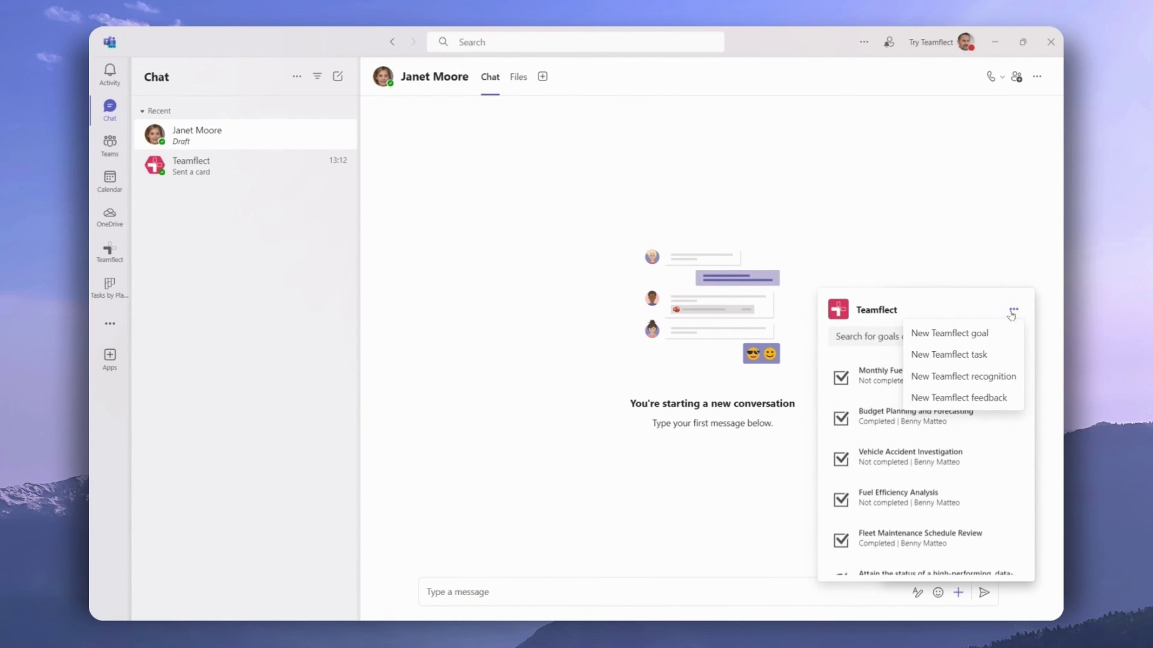
# Assign a new task to Janet titled 'Employee Training and Development Program Implementation'.
pyautogui.click(968, 354)
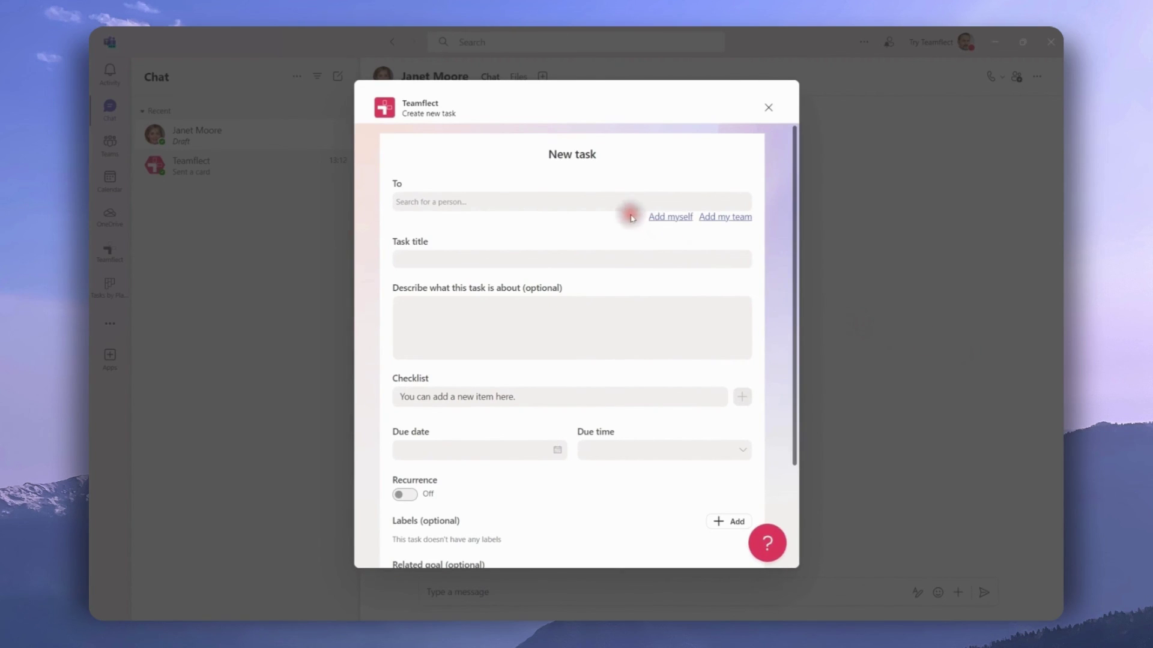
pyautogui.click(613, 203)
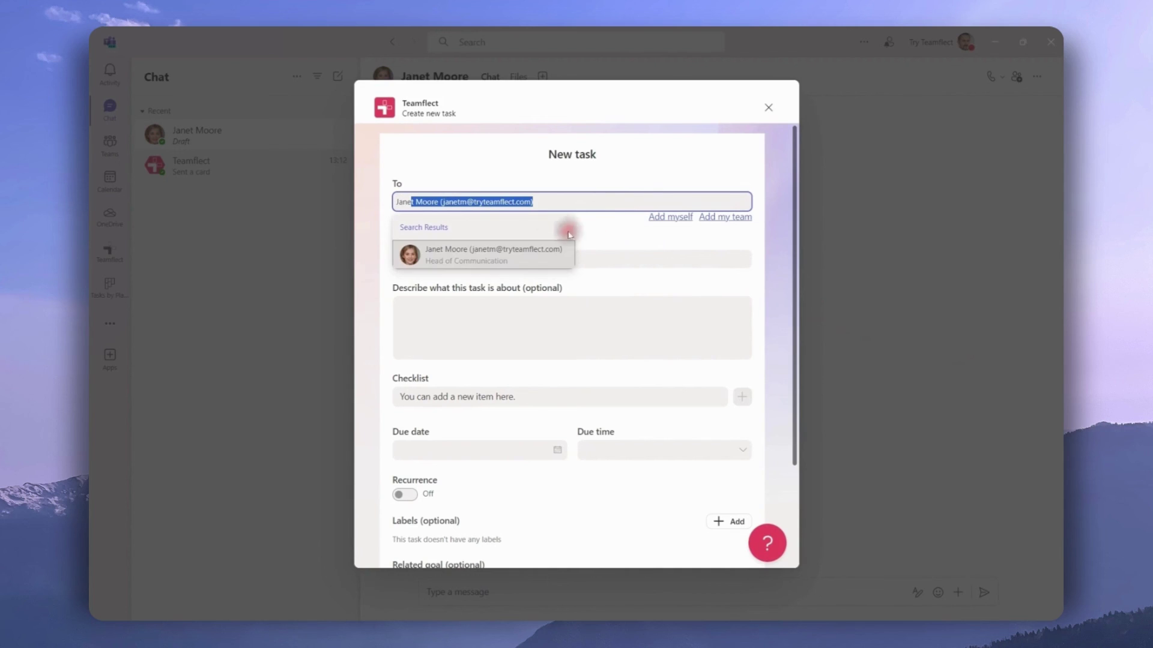
pyautogui.click(524, 252)
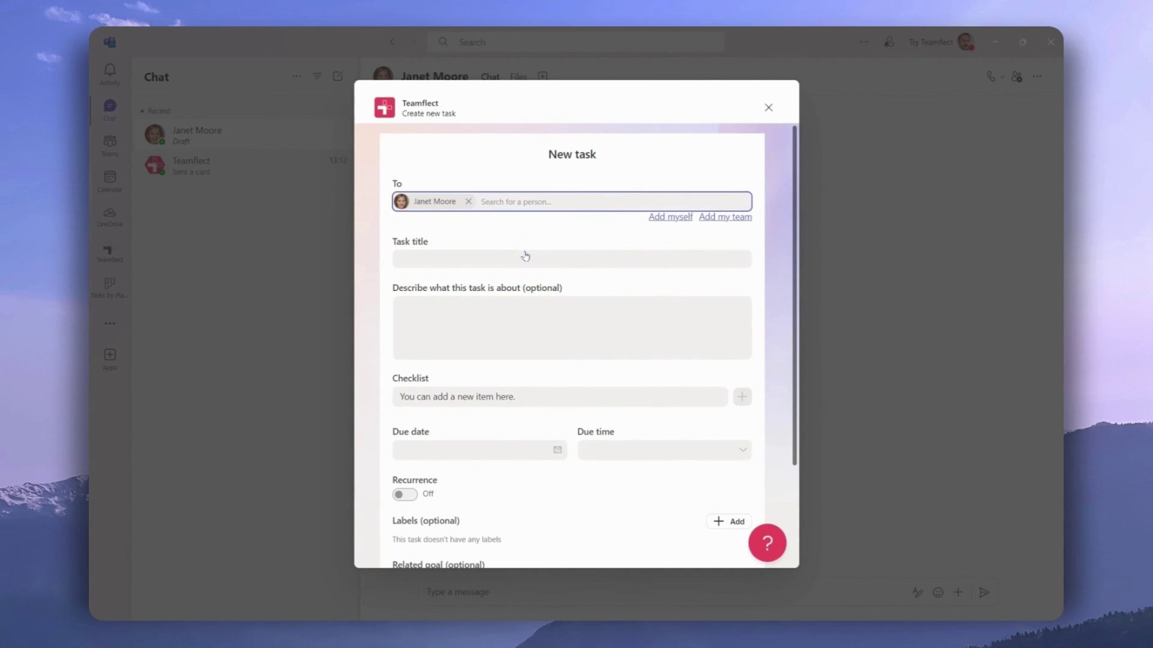
pyautogui.click(503, 257)
pyautogui.write('Employee Training and Development Program Implementation')
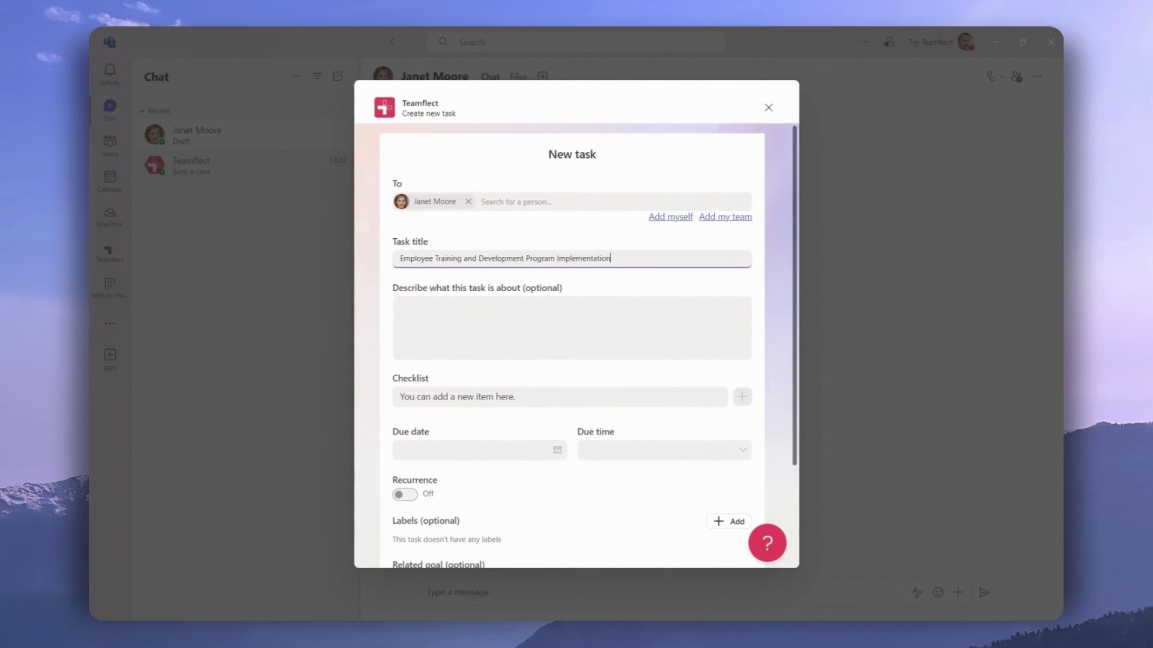
# Add the training program description, set the due date to Feb 29 2024, and create it.
pyautogui.click(461, 302)
pyautogui.write('Develop and implement a comprehensive employee training and development program to enhance skills, knowledge, and performance across the organization.')
pyautogui.scroll(-3, 589, 342)
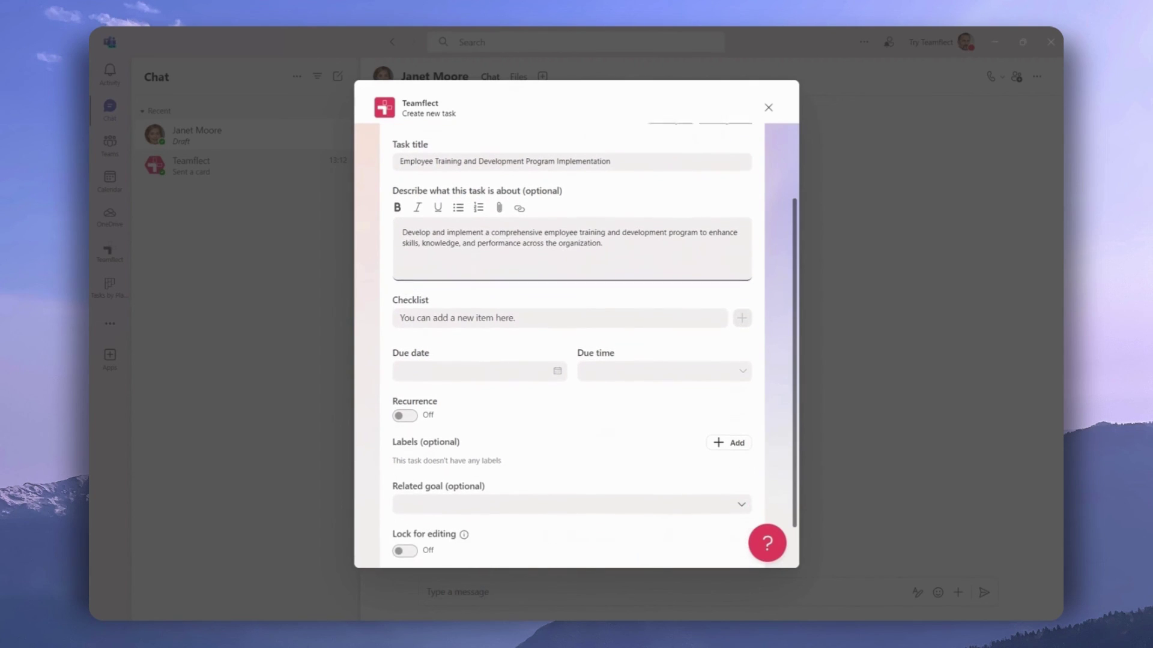
pyautogui.click(555, 363)
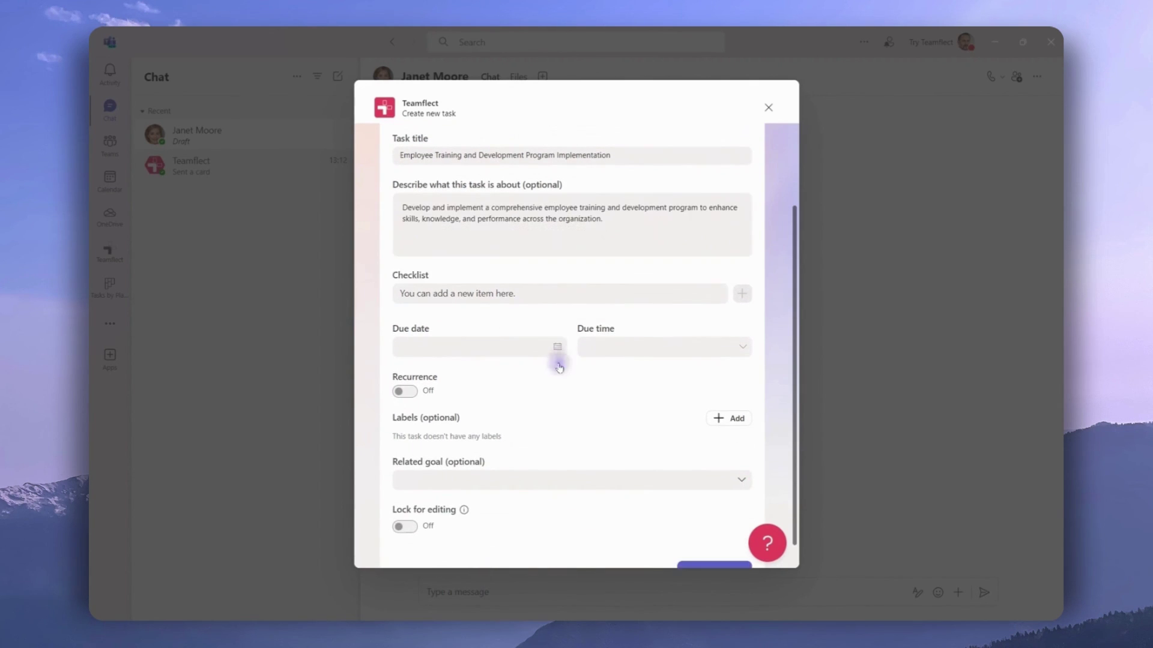
pyautogui.click(557, 359)
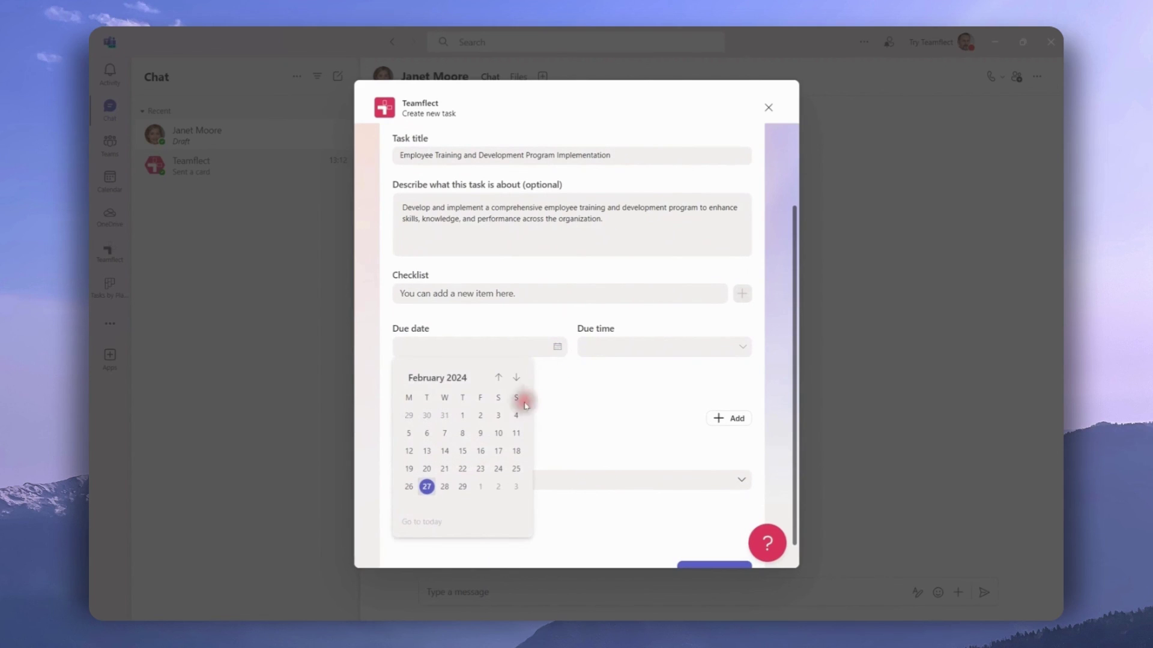
pyautogui.click(468, 487)
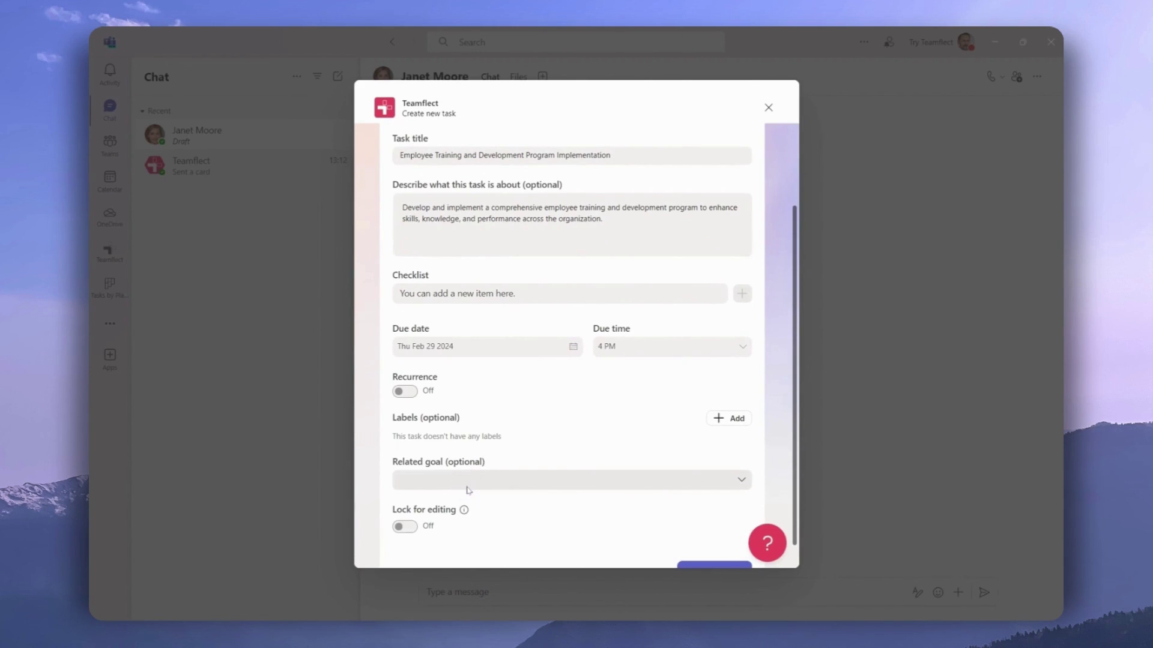
pyautogui.scroll(-1, 468, 490)
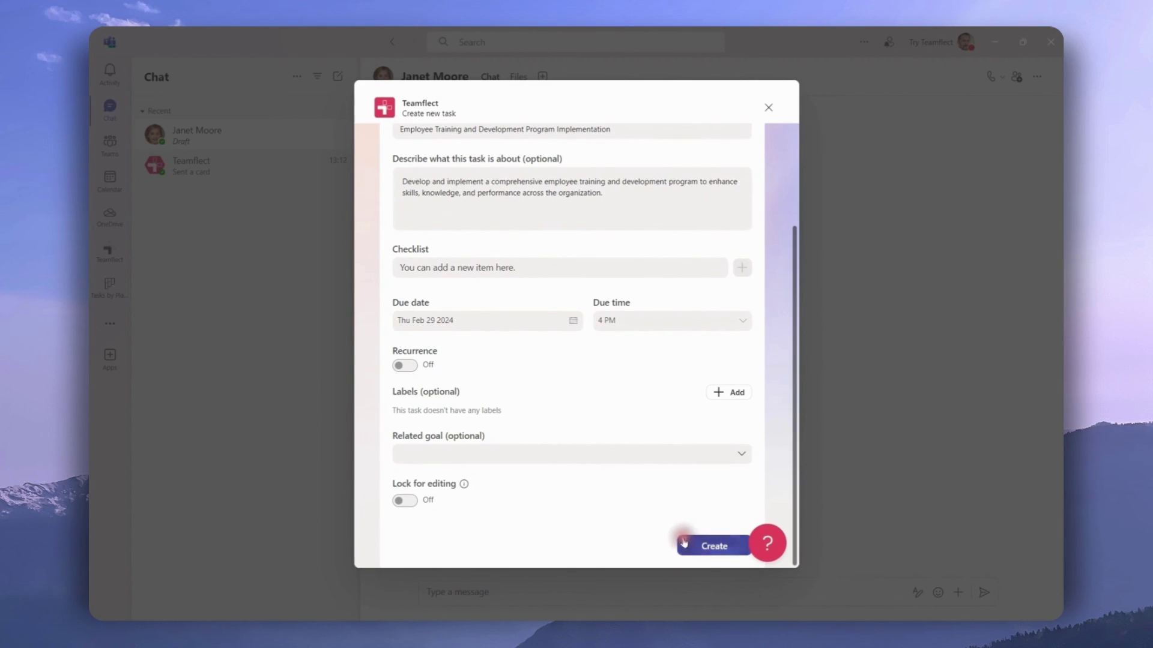
pyautogui.click(690, 545)
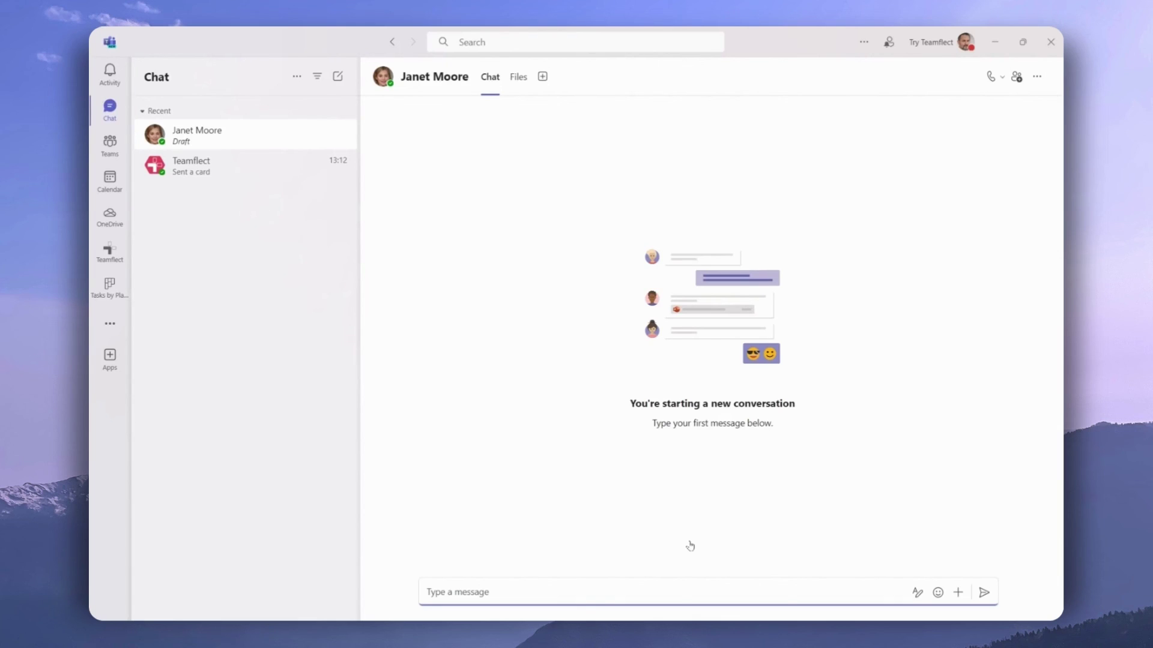
# Send Janet the message 'Review and optimize ongoing digital marketing campaigns'.
pyautogui.click(633, 588)
pyautogui.write('Review and optimize ongoing digital marketing campaigns')
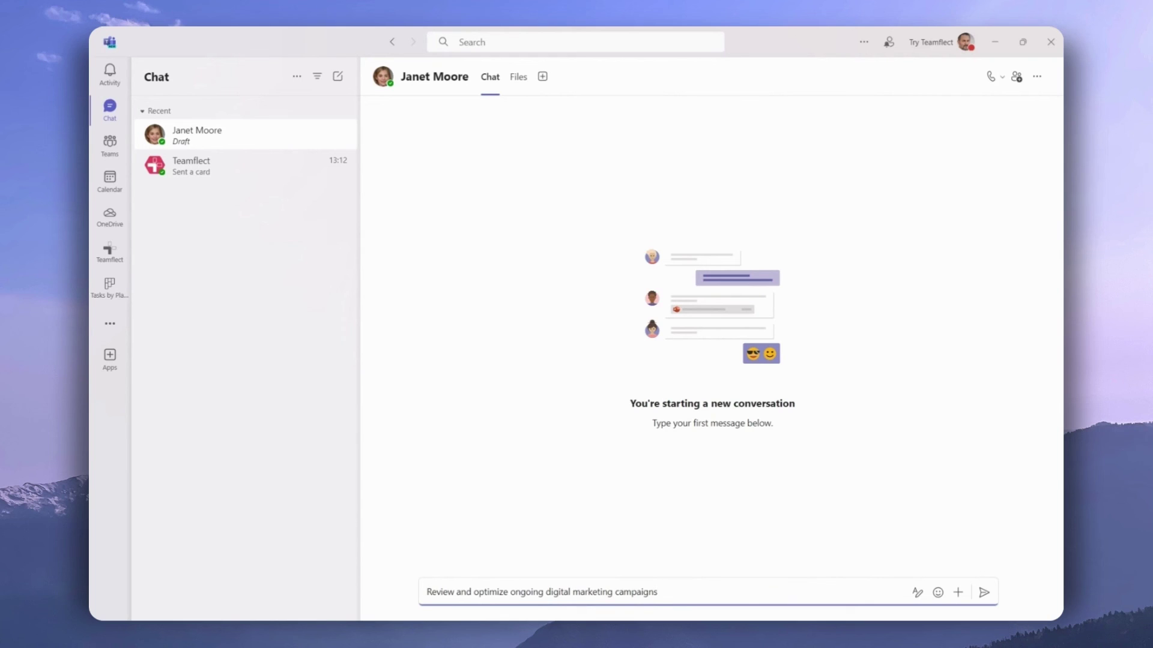
pyautogui.click(983, 594)
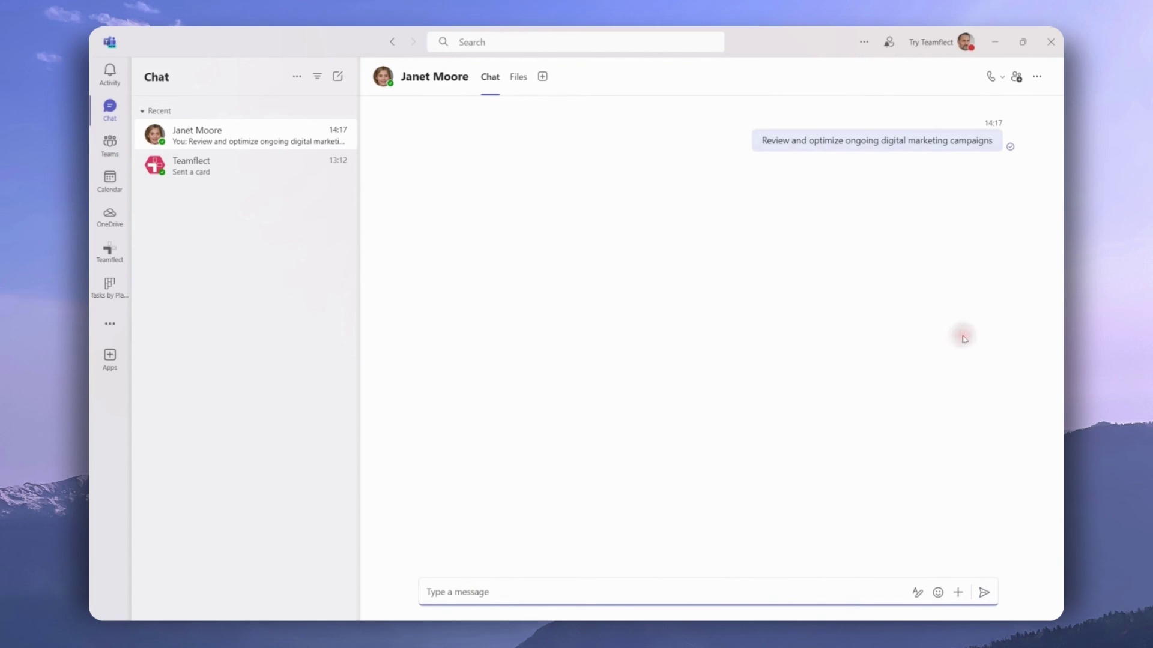
pyautogui.moveTo(877, 140)
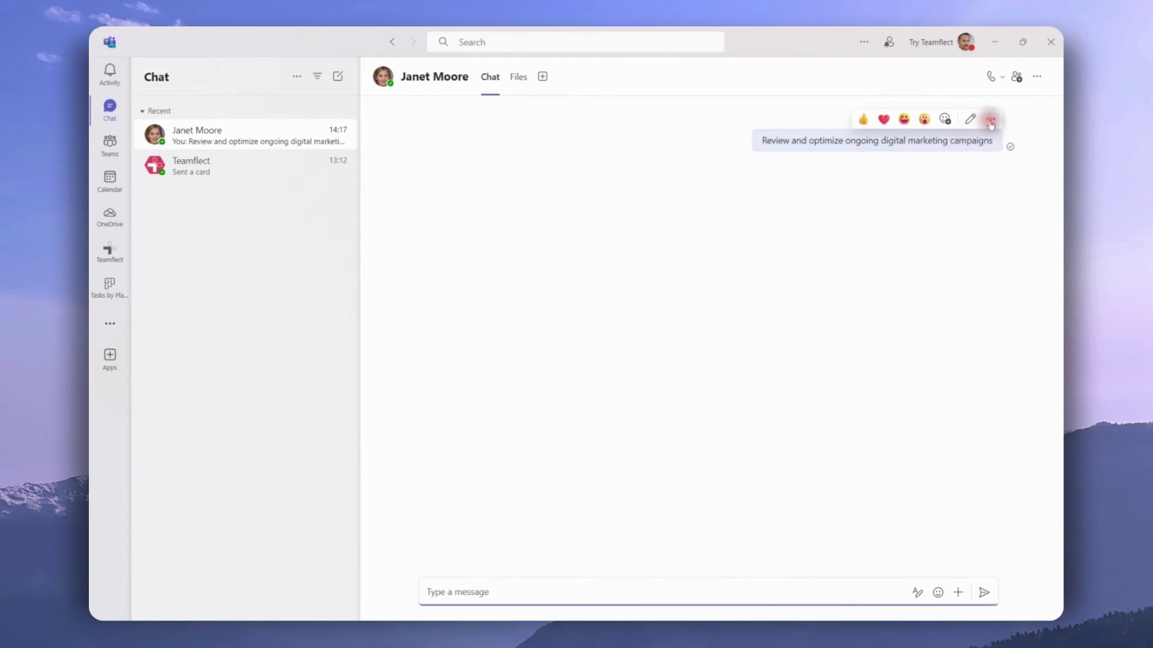
# Turn the sent message into a new Teamflect task via More actions.
pyautogui.click(990, 123)
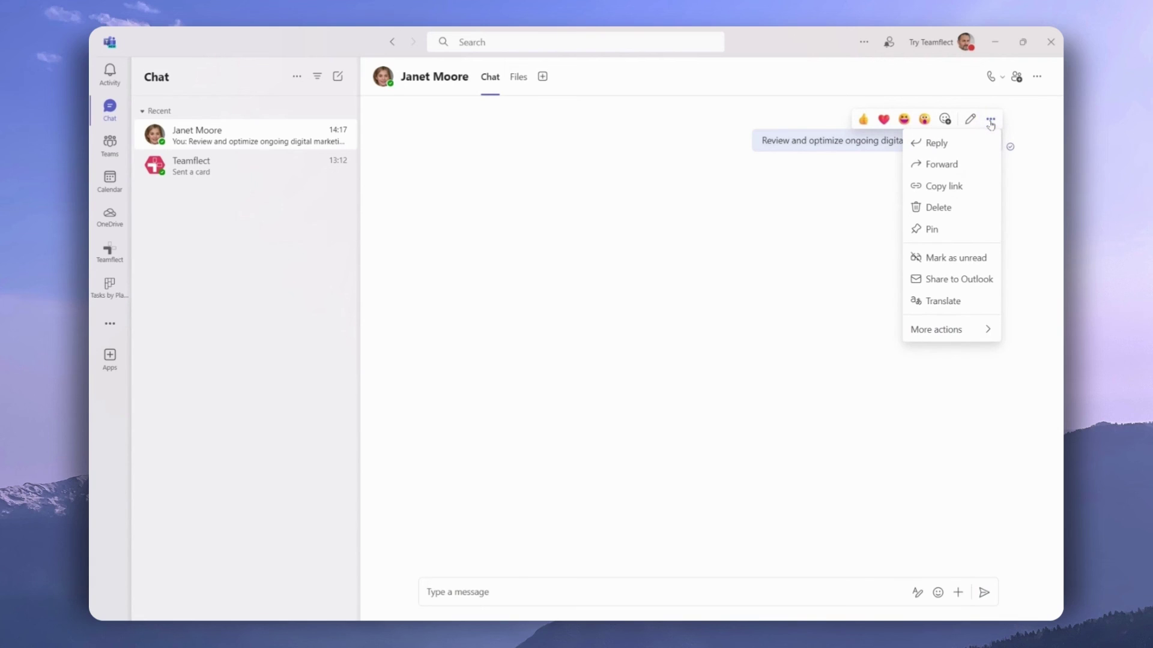
pyautogui.click(973, 329)
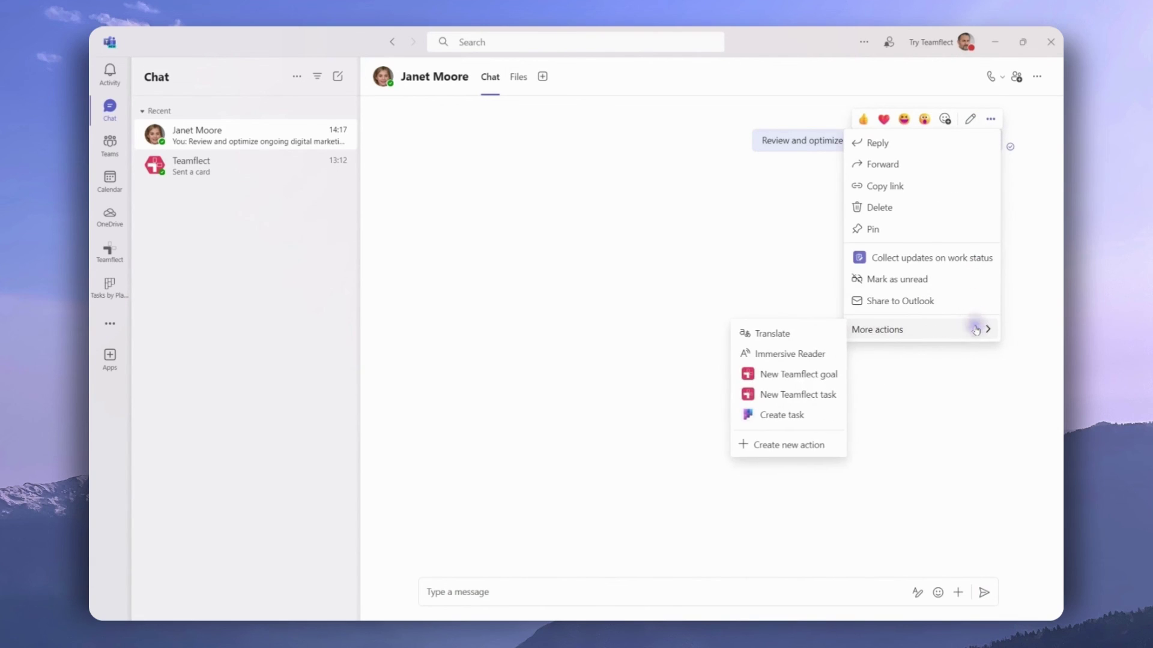
pyautogui.click(809, 395)
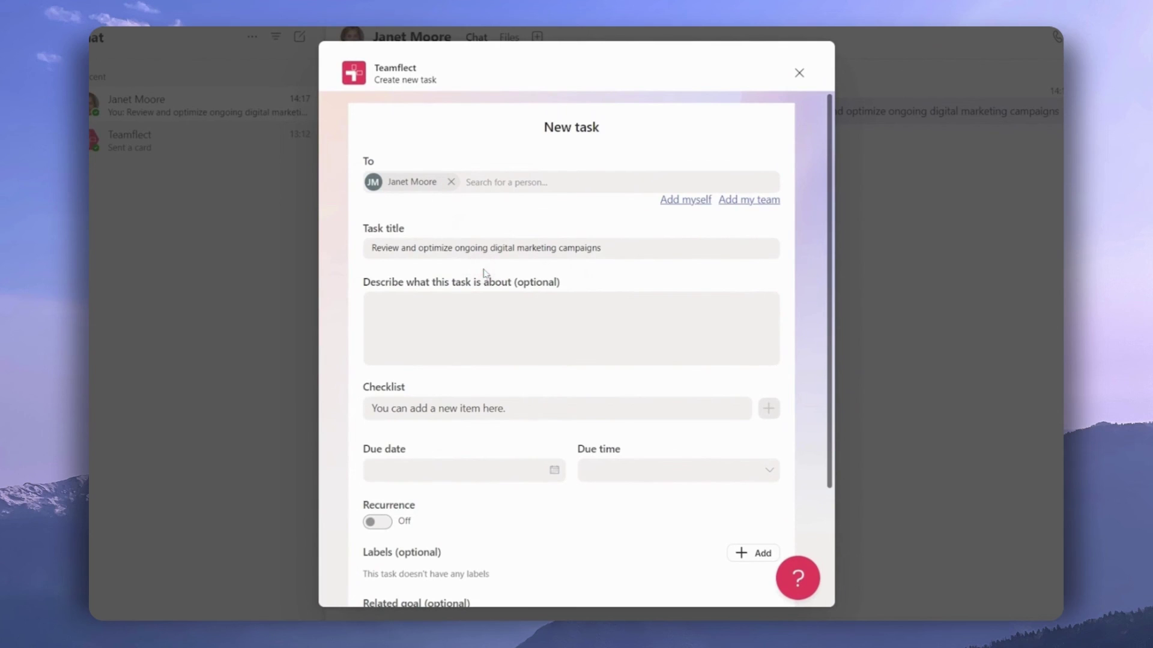
pyautogui.scroll(-3, 485, 273)
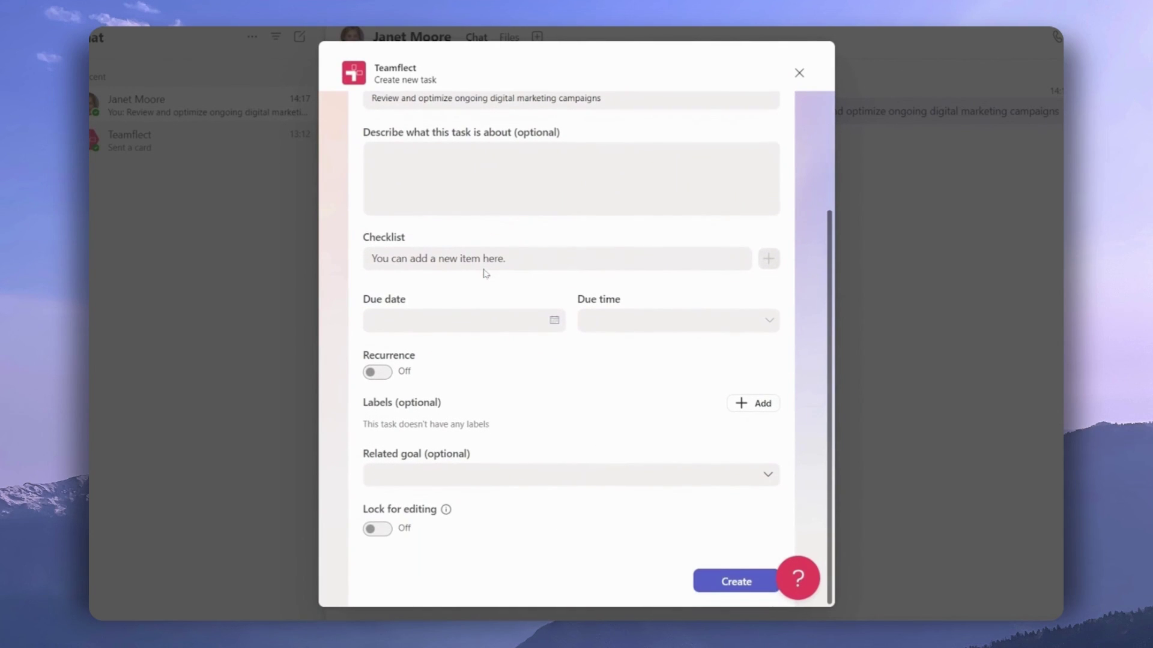